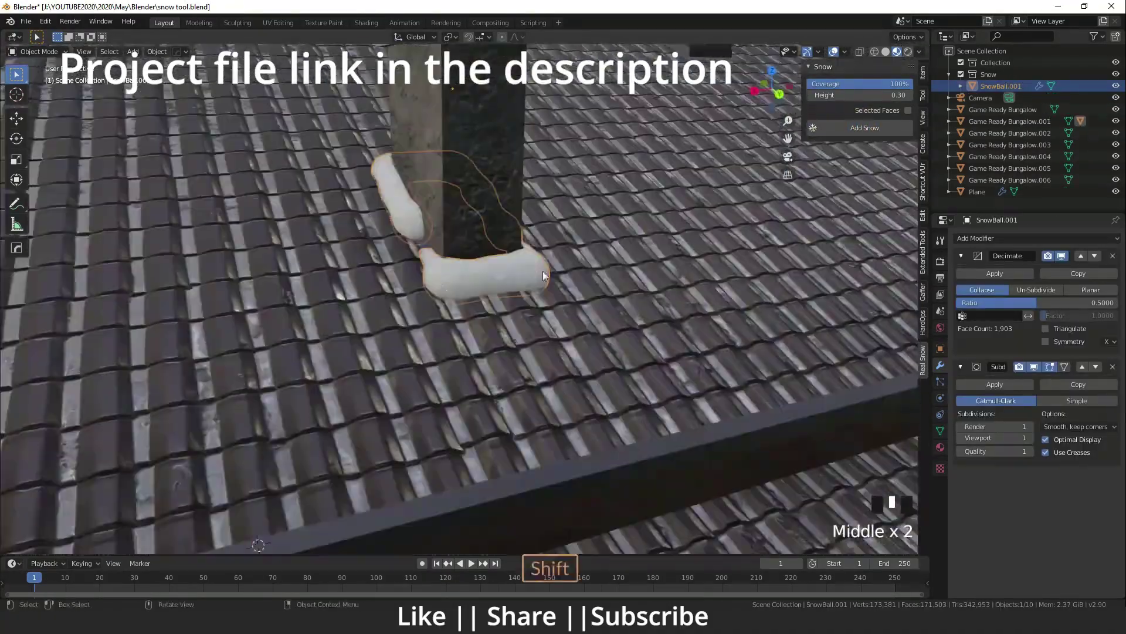
Try adding snow with a height of 1.00 to the chimney near the roof ridge, and delete that snow.
scroll(517, 264, down, 4)
click(512, 108)
middle_drag(512, 235, 469, 264)
shift+middle_drag(469, 264, 440, 298)
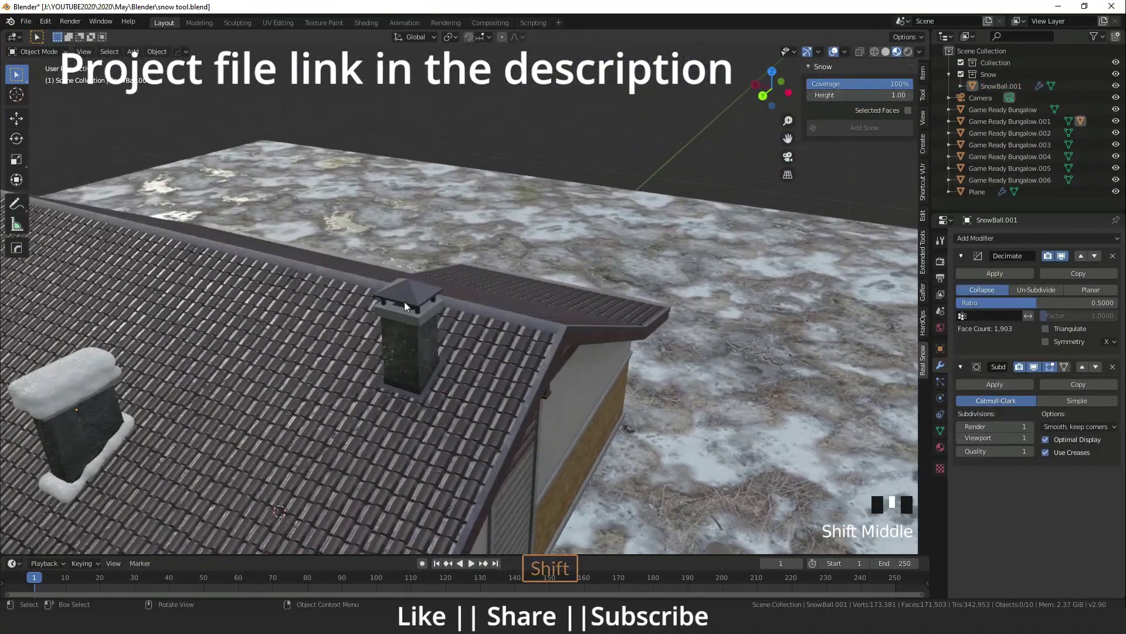
click(405, 305)
click(833, 128)
middle_drag(410, 294, 452, 273)
scroll(434, 266, up, 2)
shift+middle_drag(452, 273, 469, 287)
Add snow with a height of 0.18 to the lower porch roof of the bungalow.
scroll(477, 338, up, 2)
key(Delete)
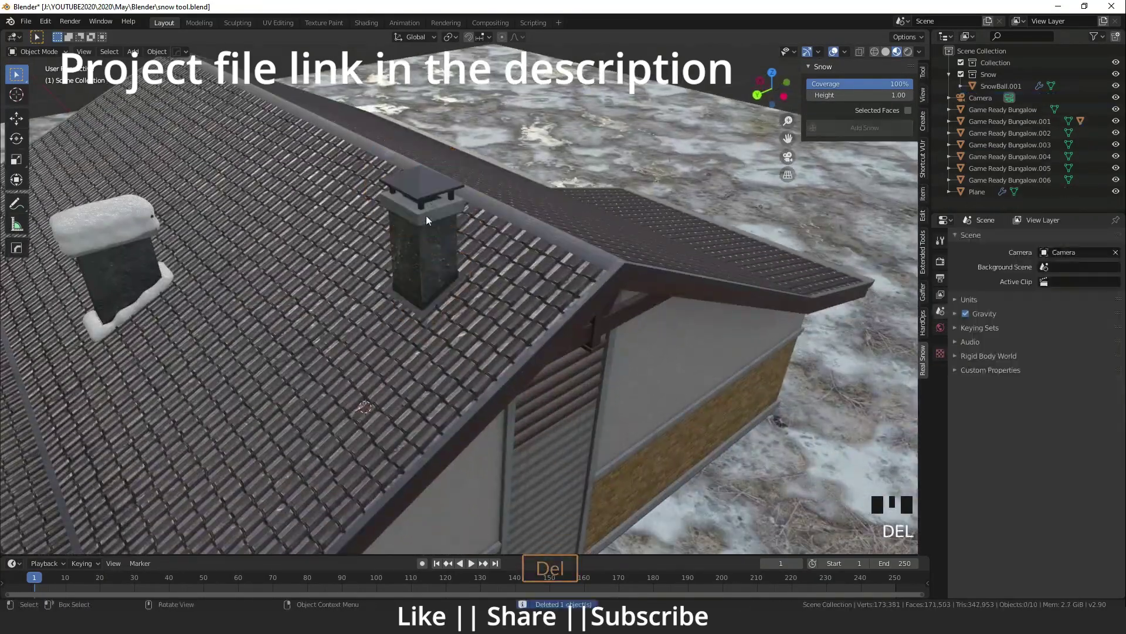
Add snow with a height of 0.10 to the chimney near the roof ridge.
click(452, 258)
drag(886, 95, 815, 95)
click(897, 133)
shift+middle_drag(516, 281, 446, 332)
scroll(403, 322, down, 6)
shift+middle_drag(446, 332, 331, 284)
scroll(371, 367, up, 3)
click(332, 284)
drag(865, 100, 868, 100)
click(863, 128)
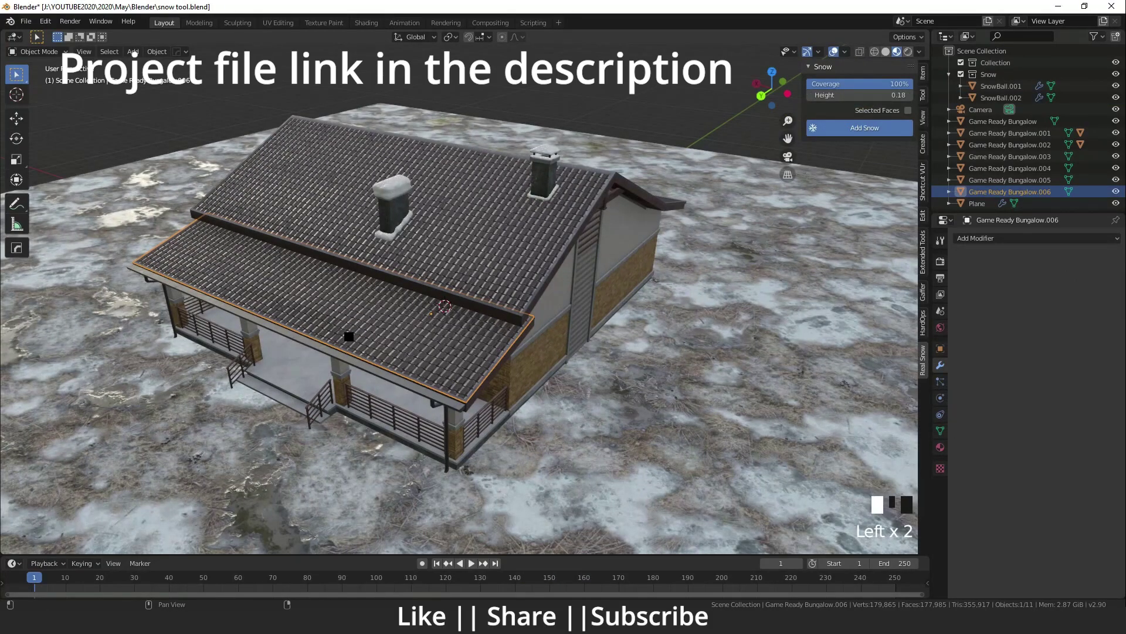
scroll(413, 404, up, 4)
middle_drag(413, 403, 329, 358)
scroll(388, 367, down, 7)
Examine the snow-free bungalow from all sides, including its roof and chimneys.
scroll(387, 374, up, 4)
click(387, 374)
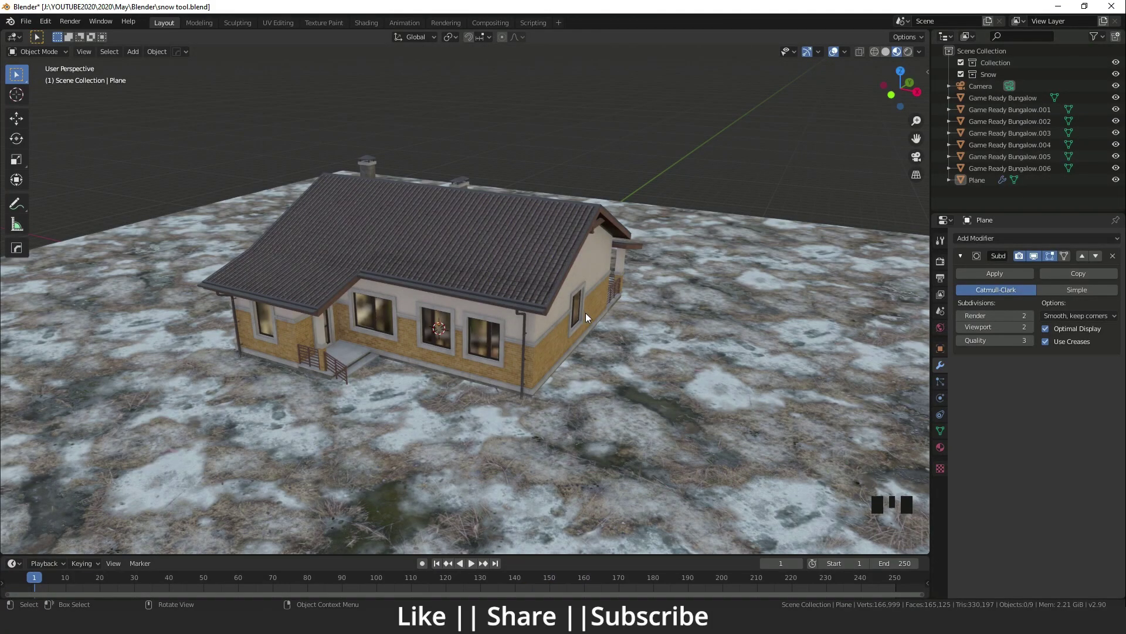
middle_drag(629, 364, 502, 355)
scroll(562, 322, up, 2)
middle_drag(562, 322, 490, 351)
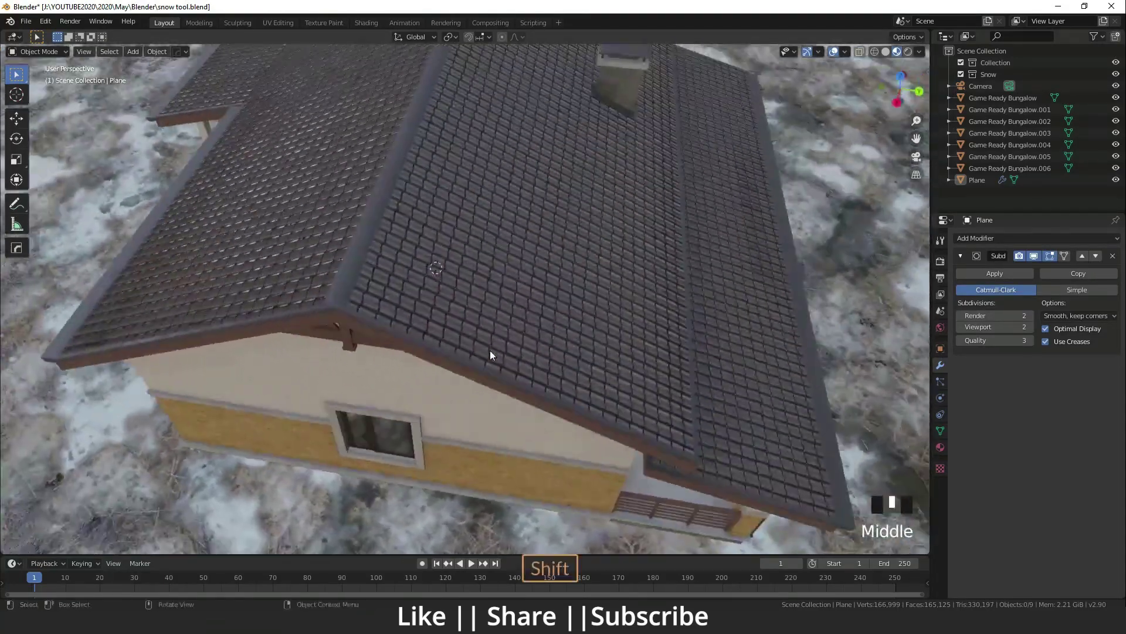
shift+scroll(566, 385, down, 2)
middle_drag(567, 384, 421, 291)
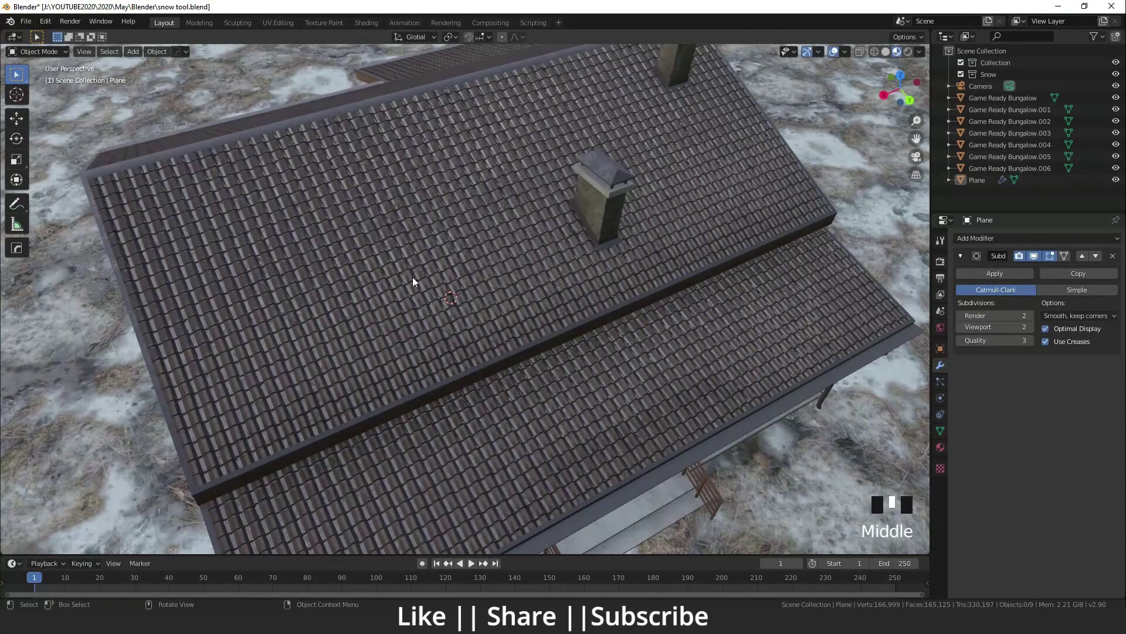
scroll(413, 277, down, 2)
shift+middle_drag(572, 249, 564, 296)
middle_drag(506, 277, 441, 302)
scroll(476, 263, up, 3)
scroll(477, 299, down, 4)
shift+middle_drag(473, 368, 431, 260)
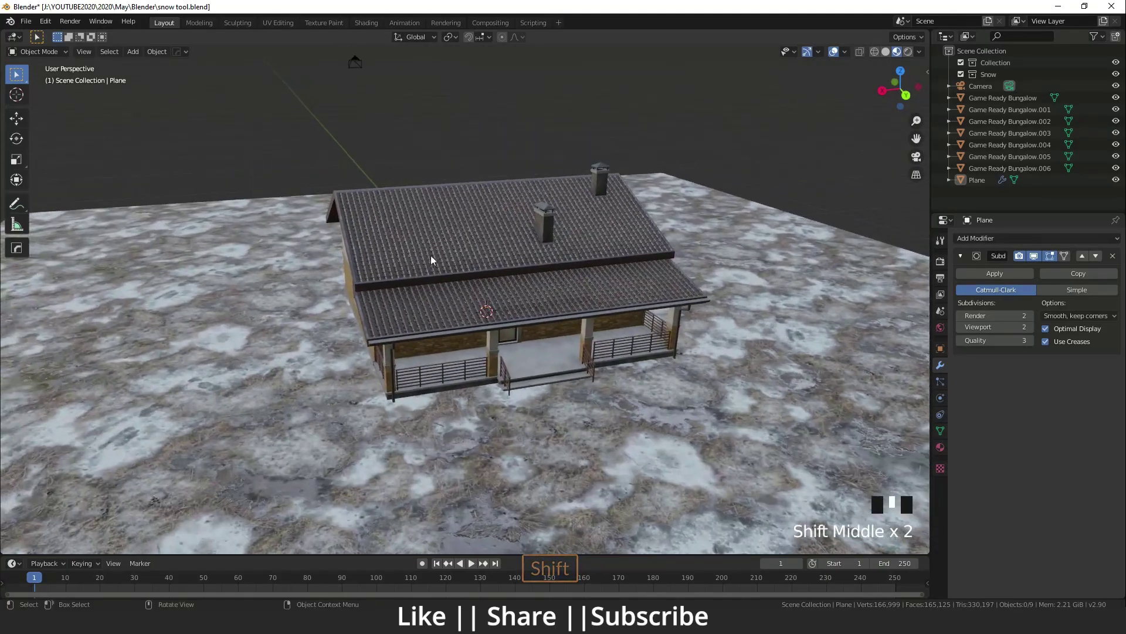
middle_drag(359, 241, 408, 263)
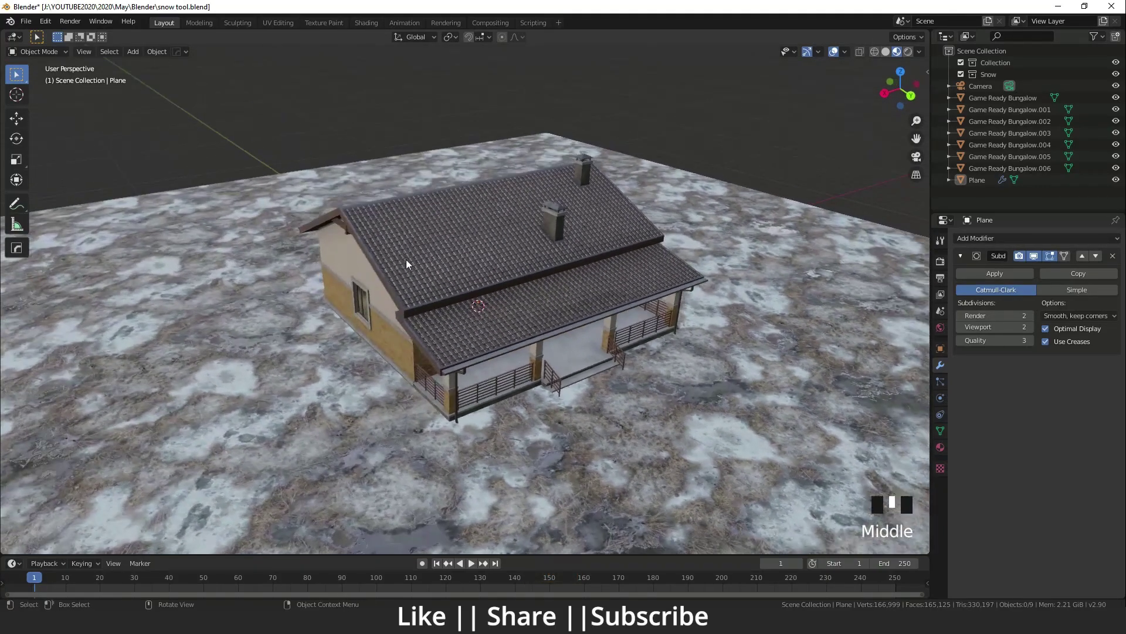
Search the add-on preferences for "real", enable the Real Snow add-on and close the preferences.
click(52, 23)
click(68, 185)
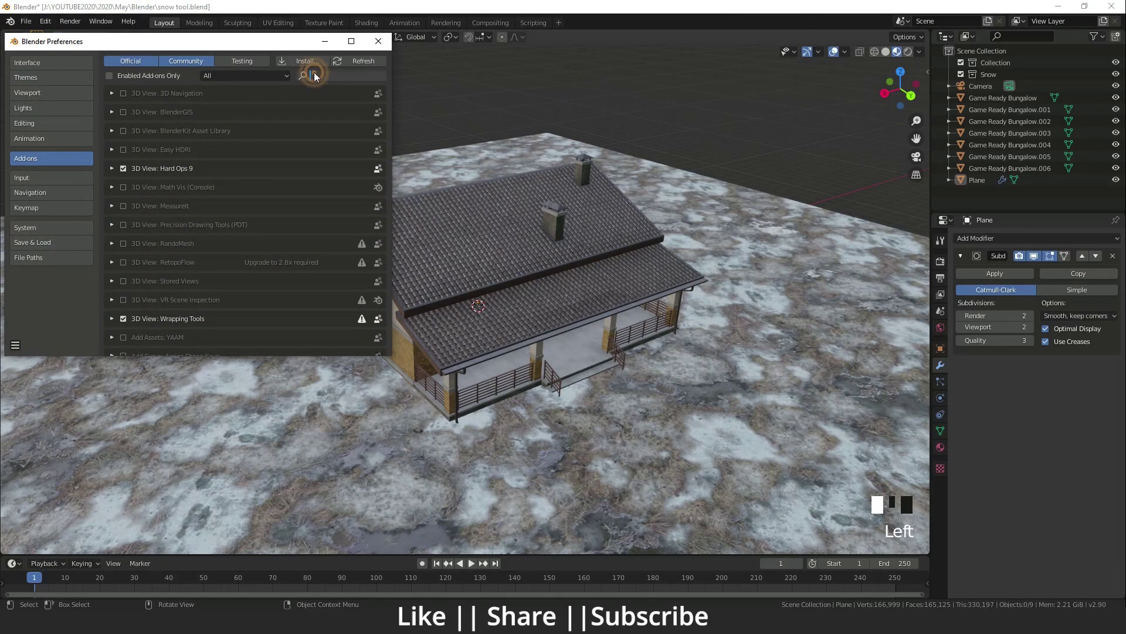
text(real)
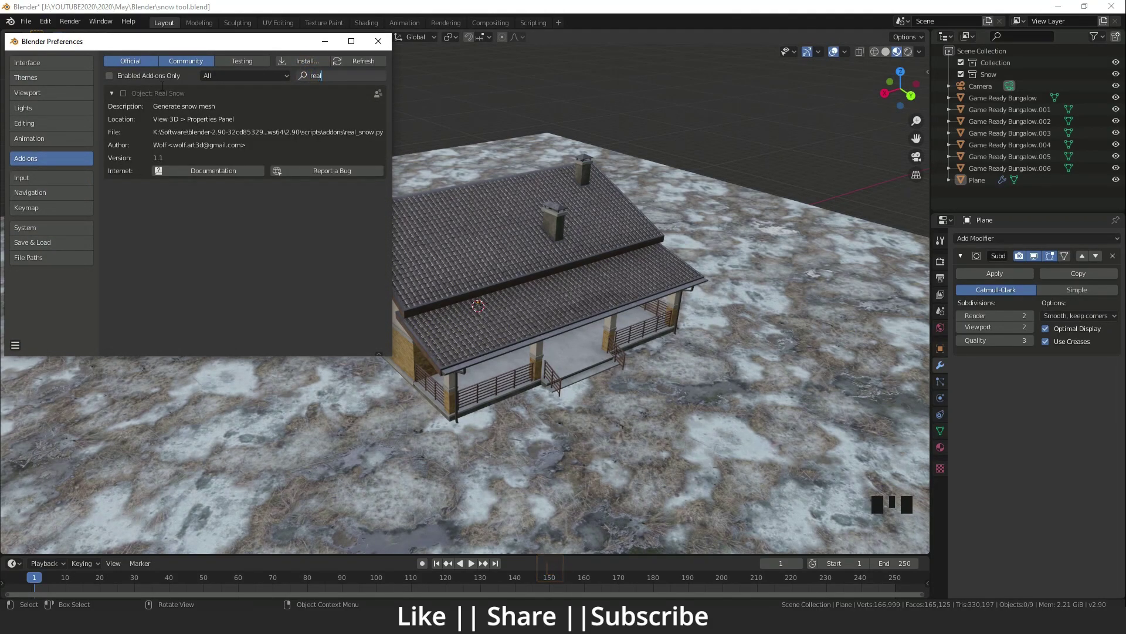
click(123, 93)
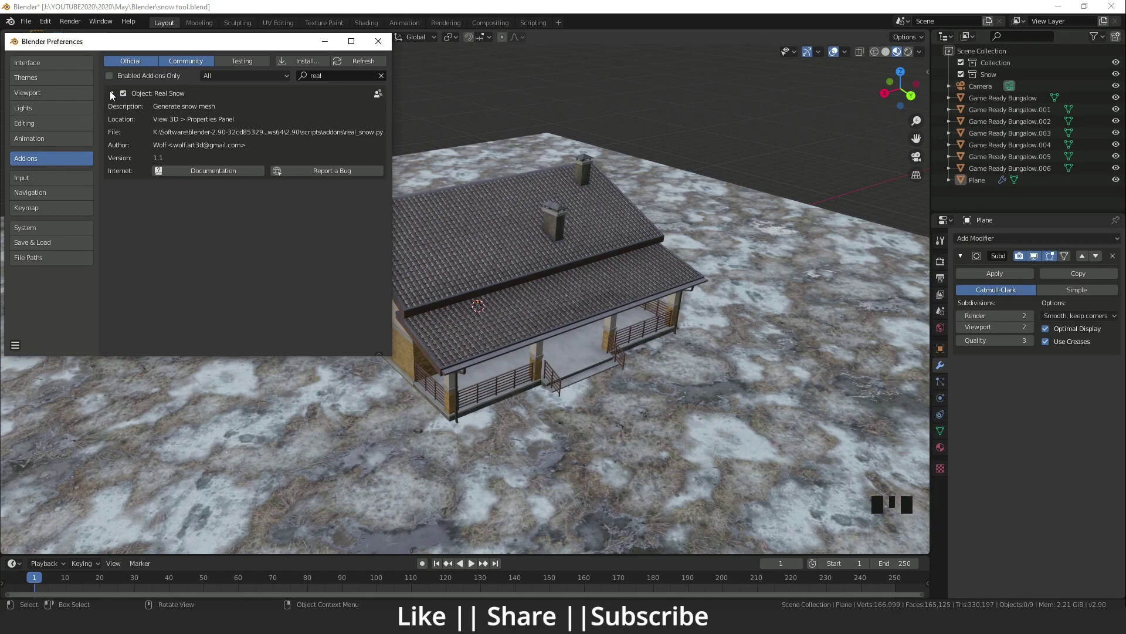
click(112, 94)
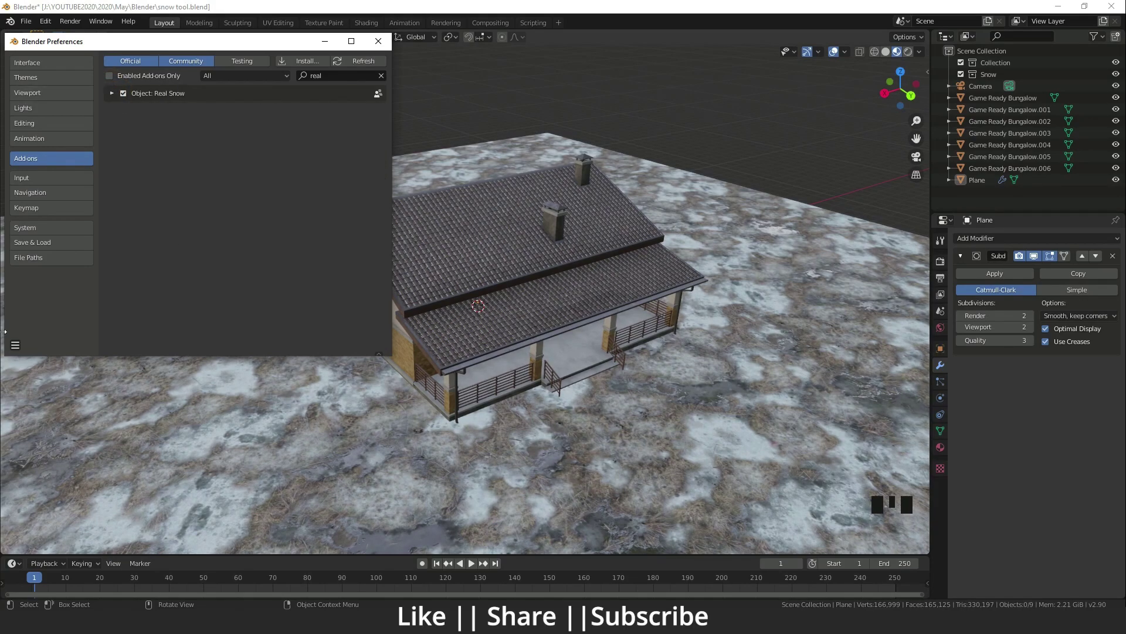
click(15, 346)
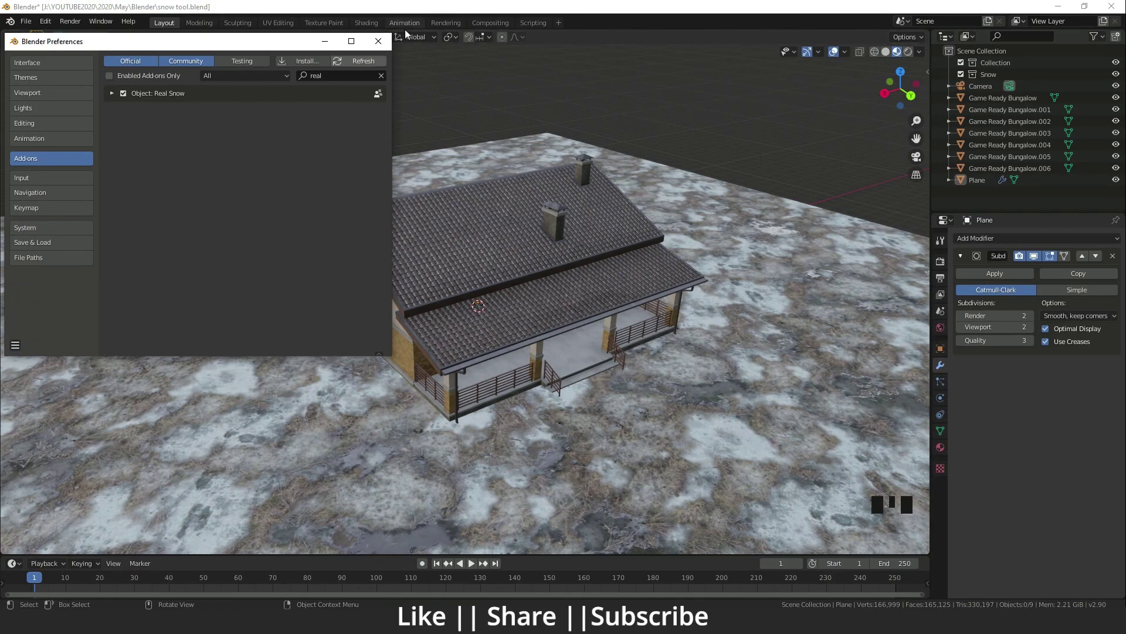
click(378, 41)
Display the Real Snow add-on's settings in the 3D viewport sidebar.
middle_drag(655, 246, 483, 342)
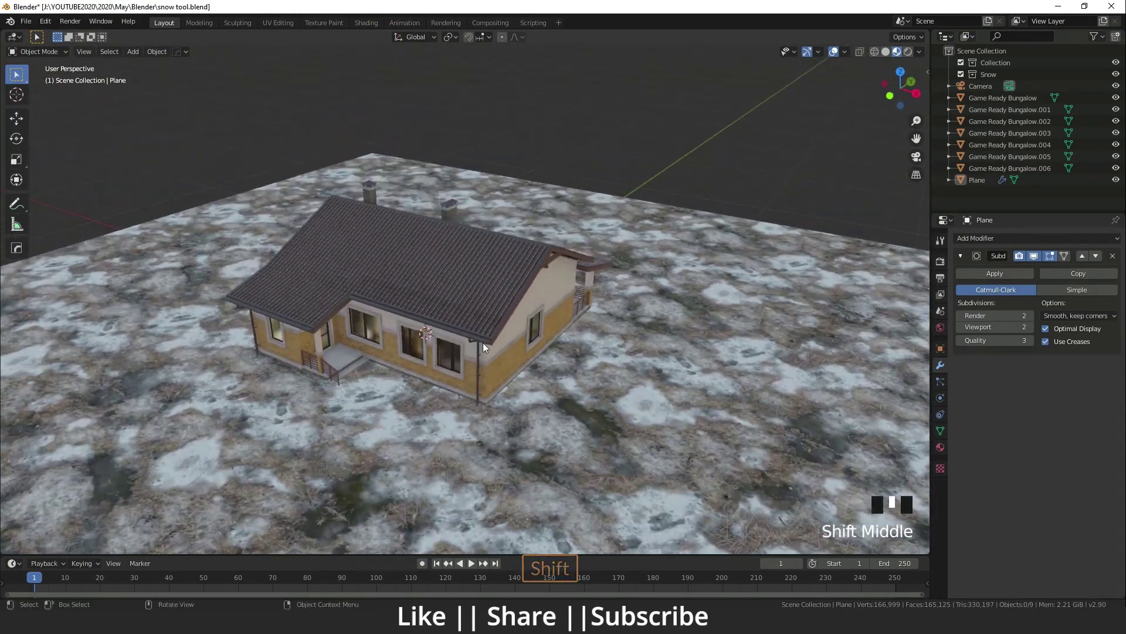
key(n)
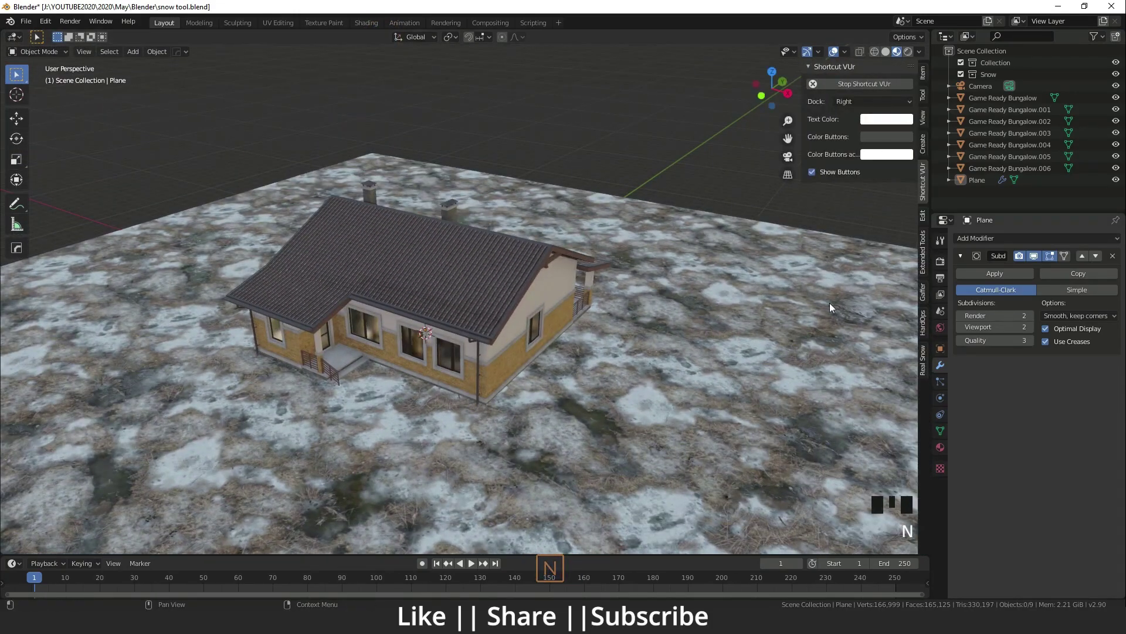
middle_drag(607, 379, 445, 346)
scroll(447, 332, up, 3)
click(922, 355)
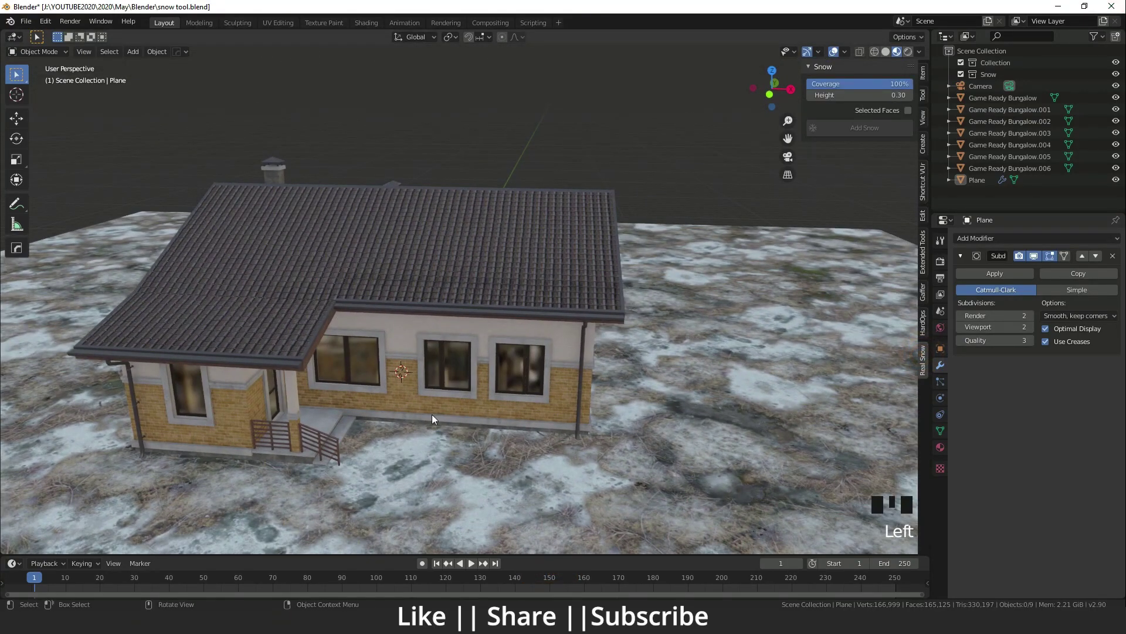
Add snow with 100% coverage and a height of 0.30 to the chimney in the middle of the roof slope.
scroll(434, 412, down, 3)
middle_drag(442, 391, 487, 362)
scroll(526, 354, up, 4)
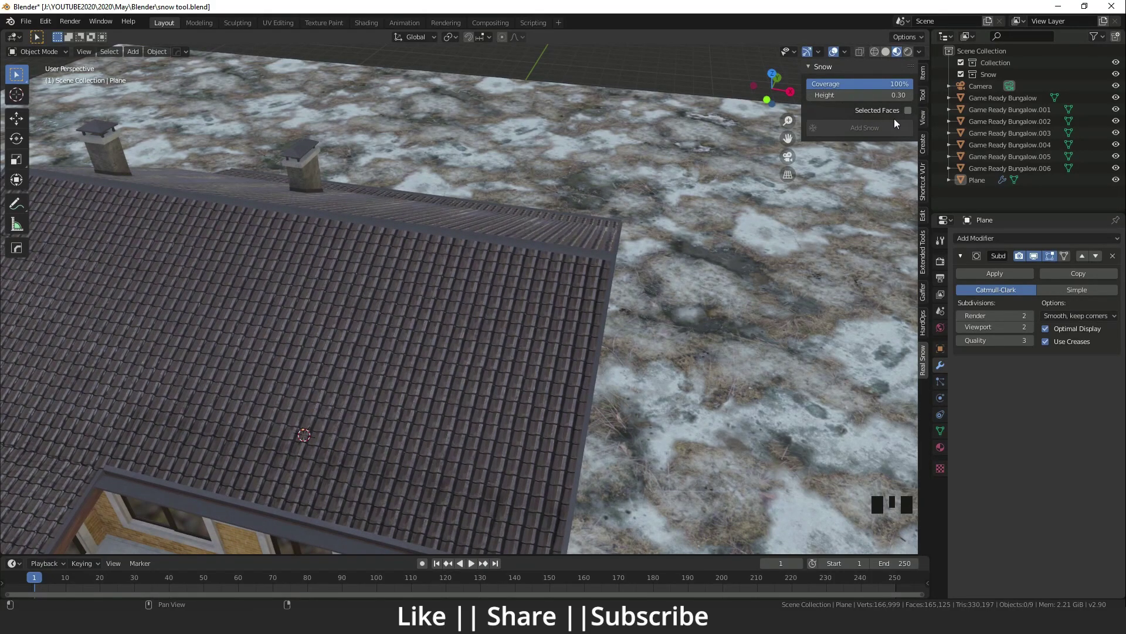
scroll(527, 319, down, 5)
shift+middle_drag(522, 352, 408, 388)
scroll(536, 398, up, 4)
scroll(508, 413, down, 2)
scroll(528, 346, up, 4)
shift+middle_drag(540, 328, 441, 291)
scroll(420, 425, up, 4)
scroll(433, 346, up, 3)
click(446, 199)
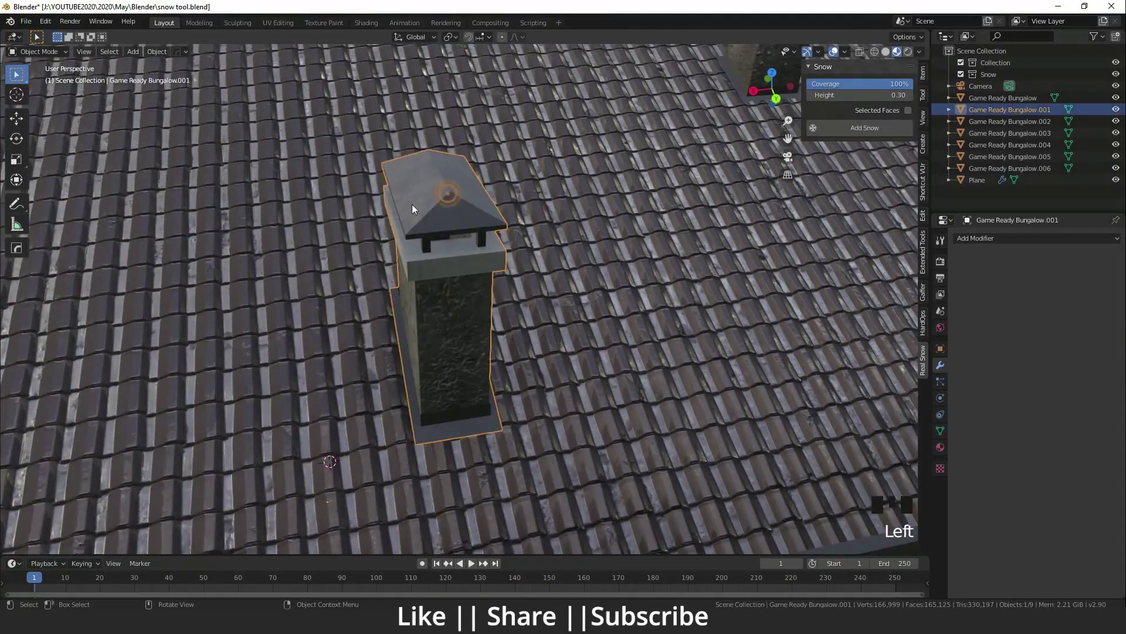
key(Tab)
key(Tab)
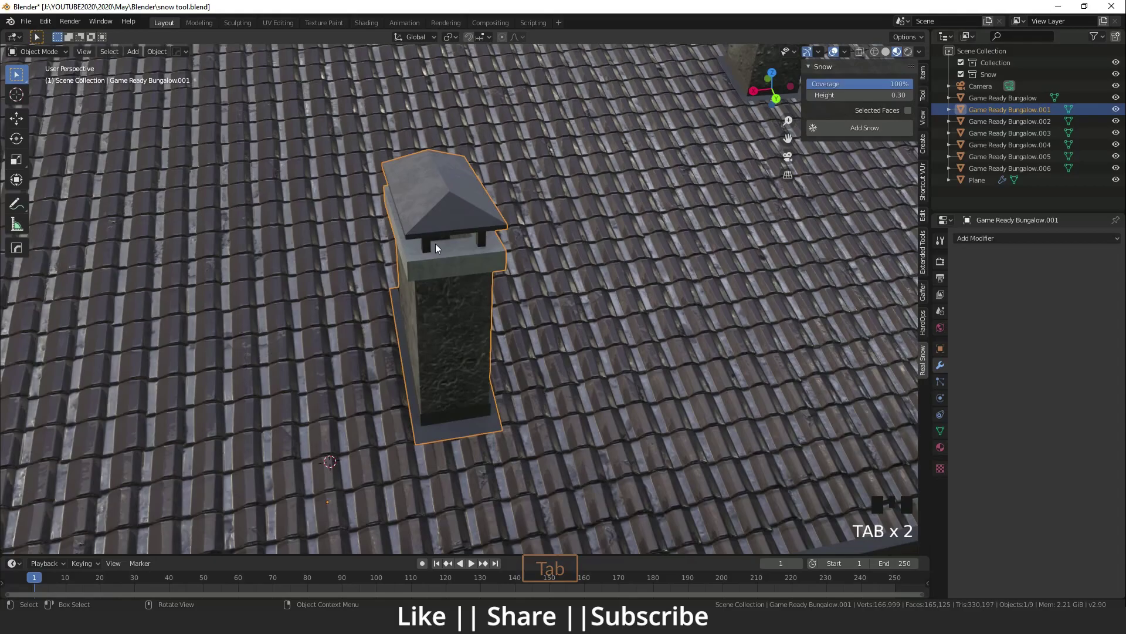
shift+middle_drag(438, 248, 455, 269)
scroll(457, 300, up, 1)
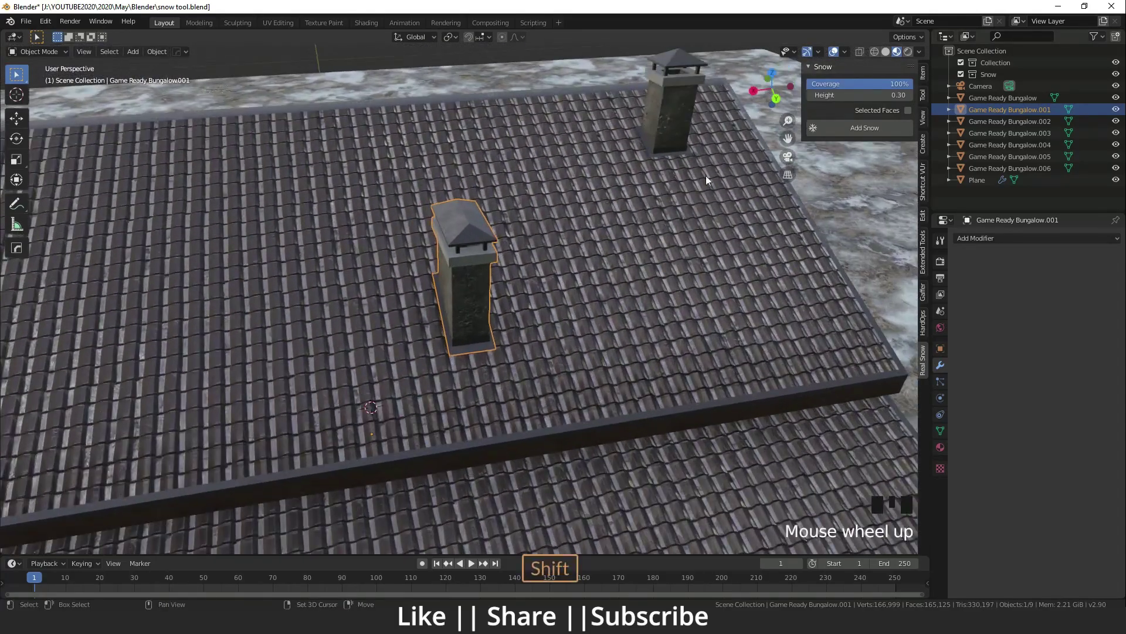
click(863, 129)
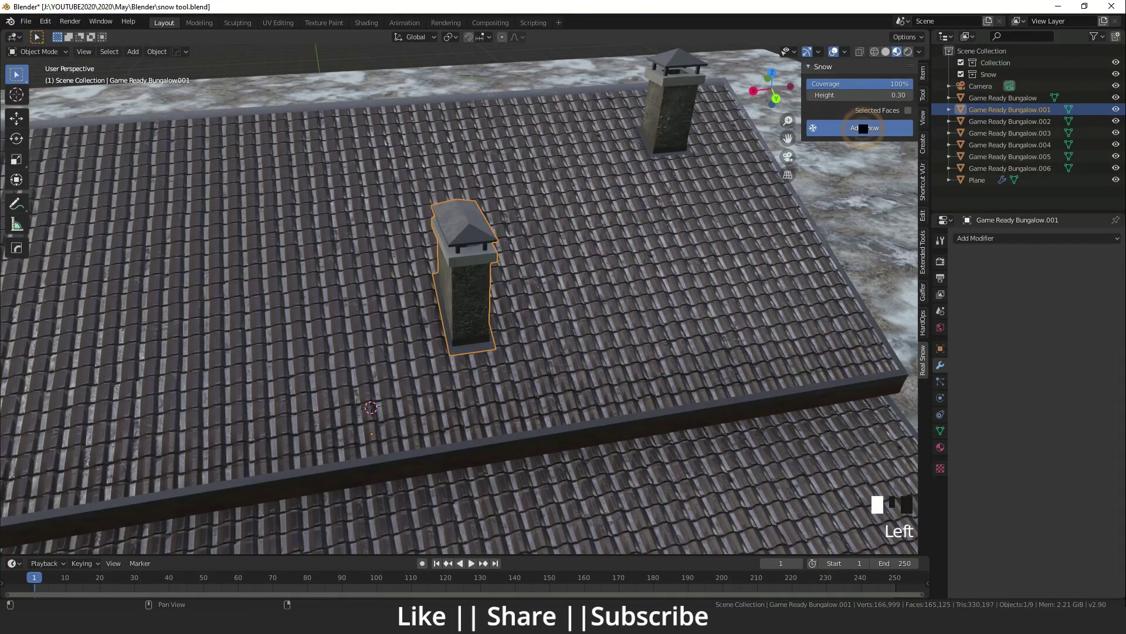
Inspect the generated snow on the chimney's top and base from several sides, and deselect it.
mouse_move(592, 273)
middle_down()
mouse_move(460, 269)
mouse_move(598, 287)
middle_up()
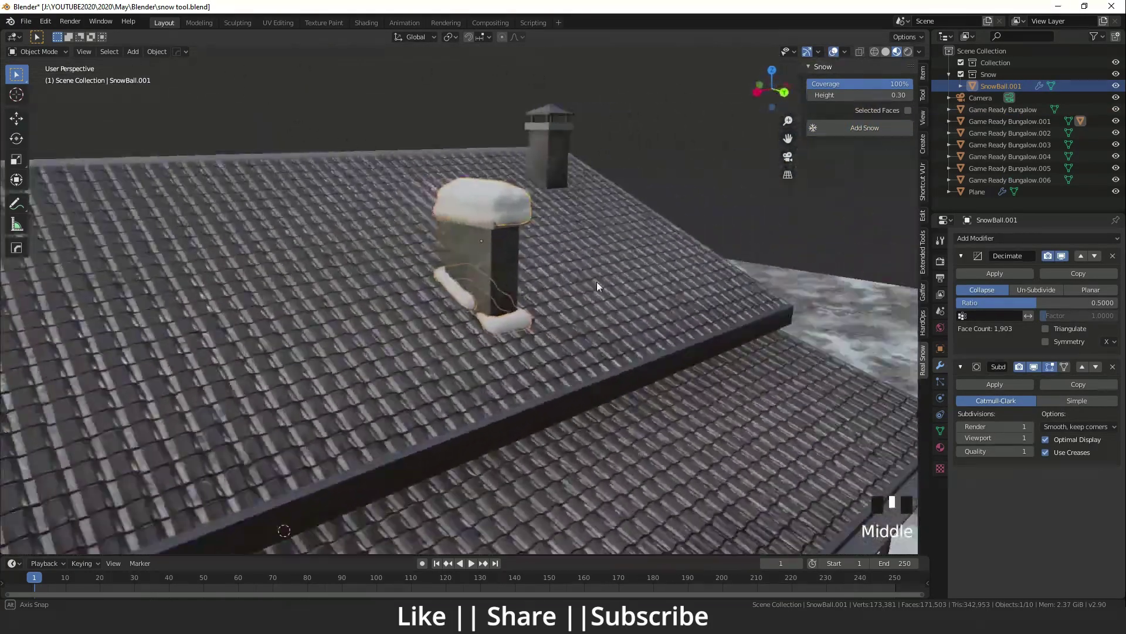
scroll(597, 281, up, 3)
mouse_move(492, 315)
shift+middle_down()
mouse_move(490, 255)
mouse_move(438, 269)
mouse_move(557, 277)
mouse_move(427, 289)
mouse_move(530, 266)
mouse_move(501, 349)
mouse_move(500, 329)
shift+middle_up()
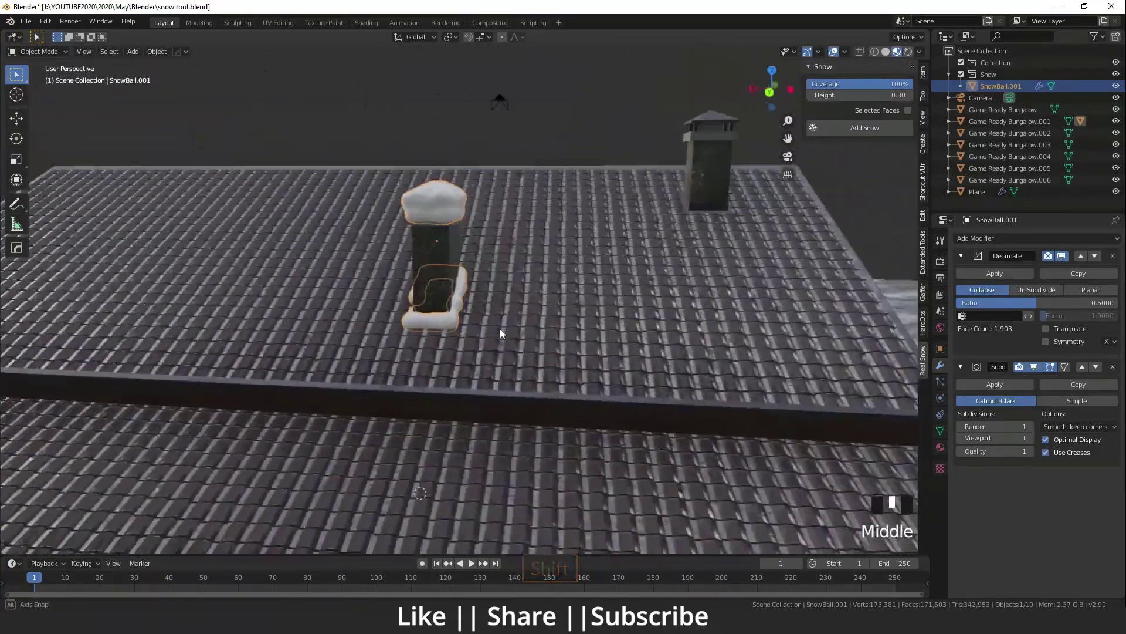
shift+scroll(640, 272, down, 3)
shift+middle_drag(640, 272, 516, 301)
click(508, 108)
Set the snow height to 1.00 and add snow to the second chimney, near the roof ridge.
scroll(520, 368, up, 2)
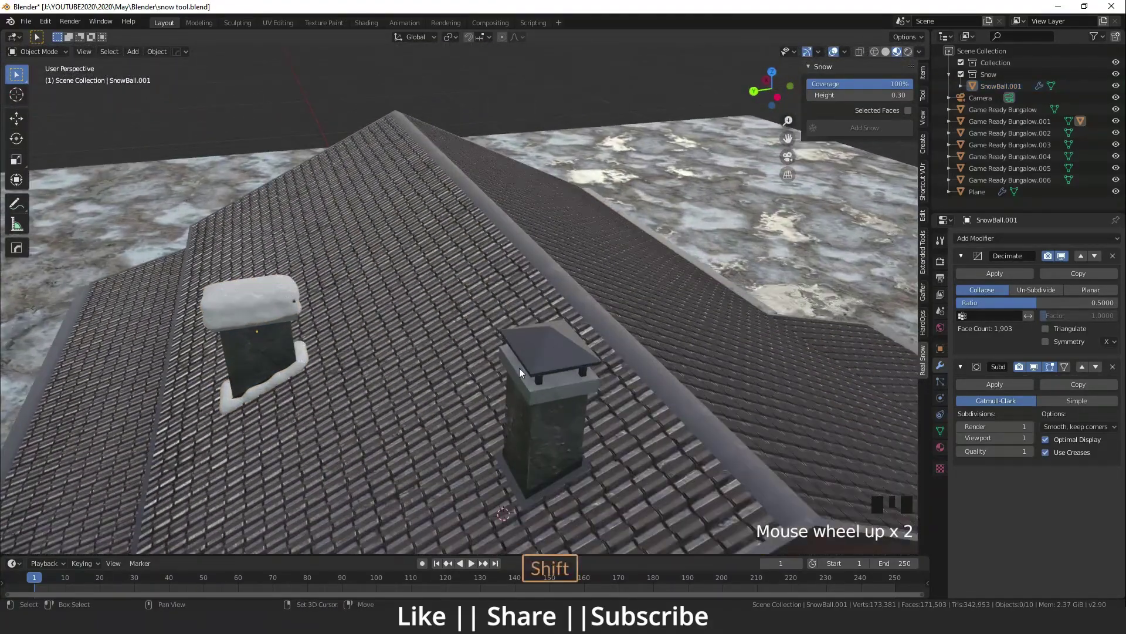
middle_drag(519, 368, 528, 270)
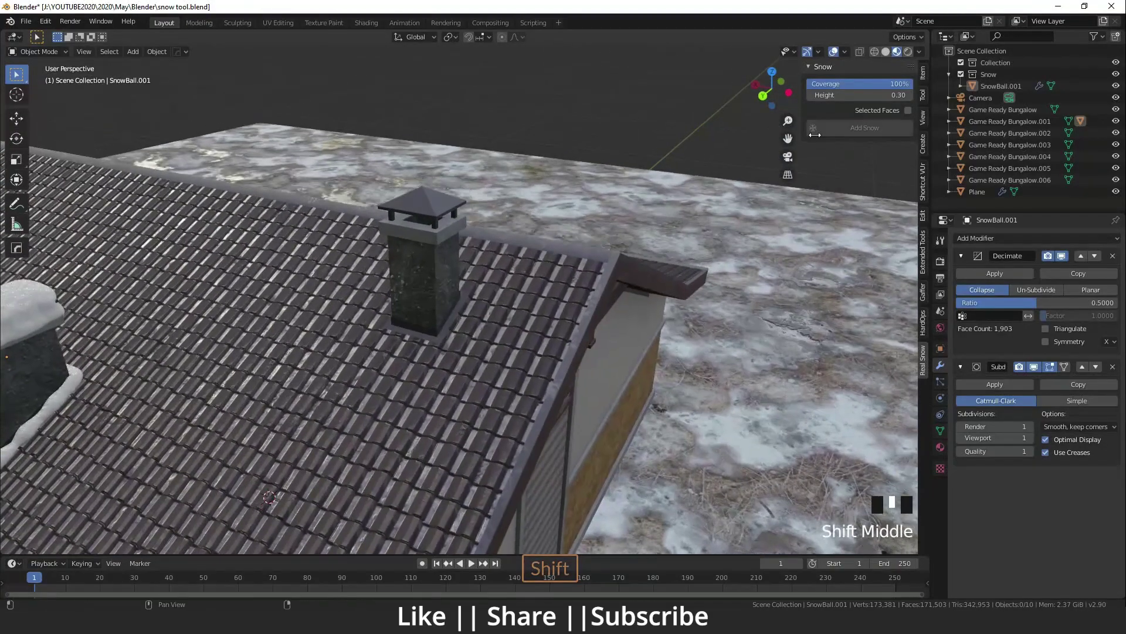
scroll(722, 66, down, 2)
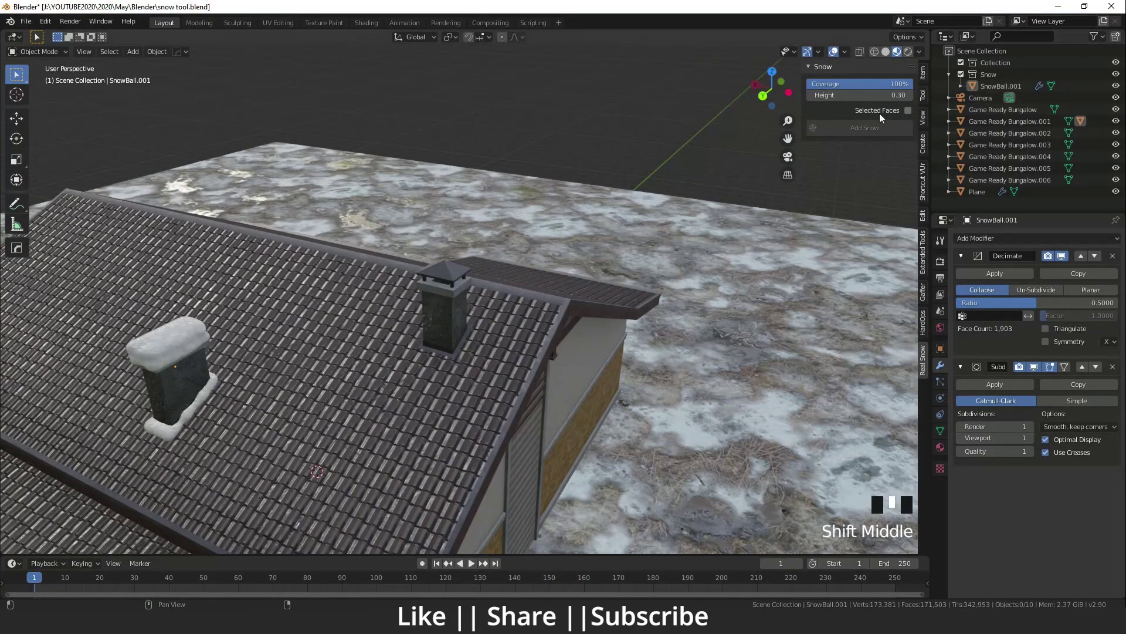
scroll(461, 320, up, 2)
shift+middle_drag(469, 319, 562, 257)
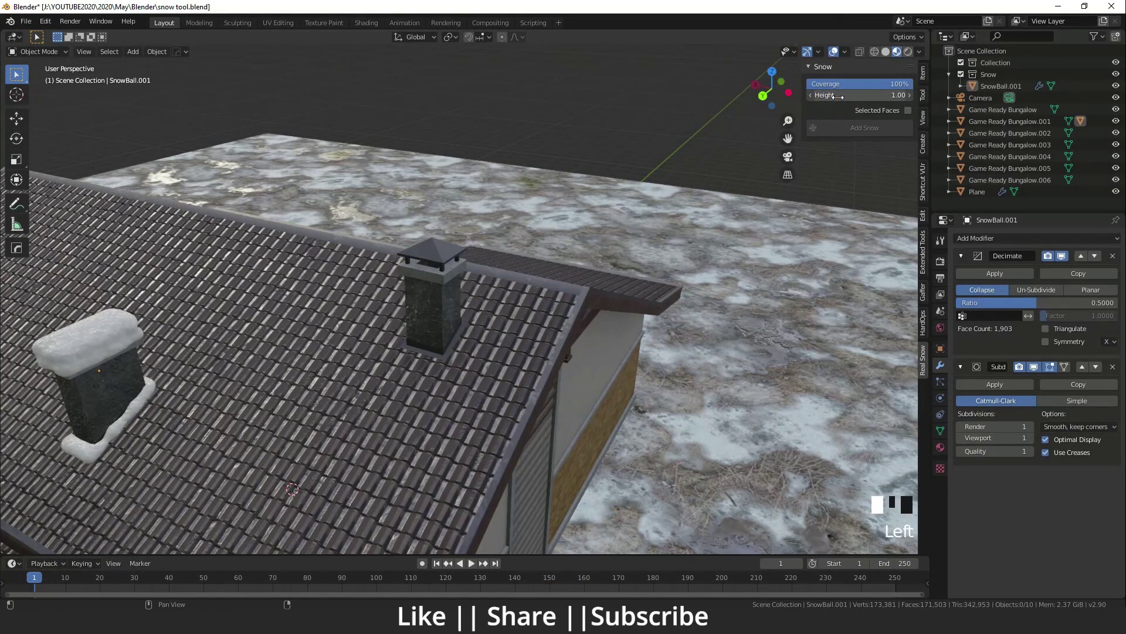
shift+middle_drag(467, 282, 398, 325)
click(411, 305)
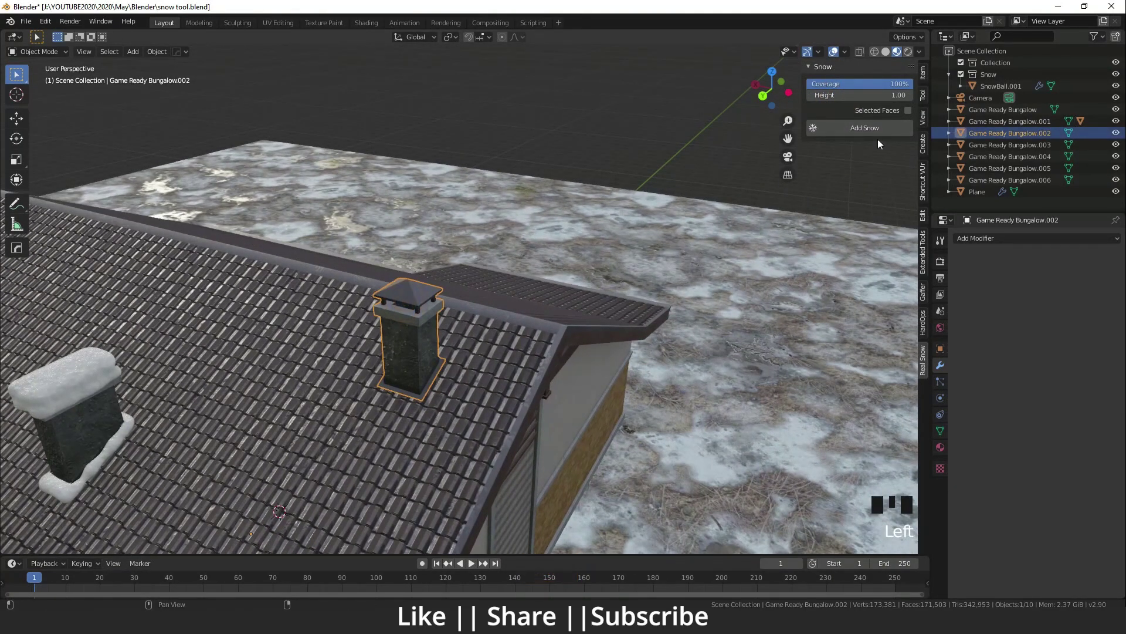
click(874, 99)
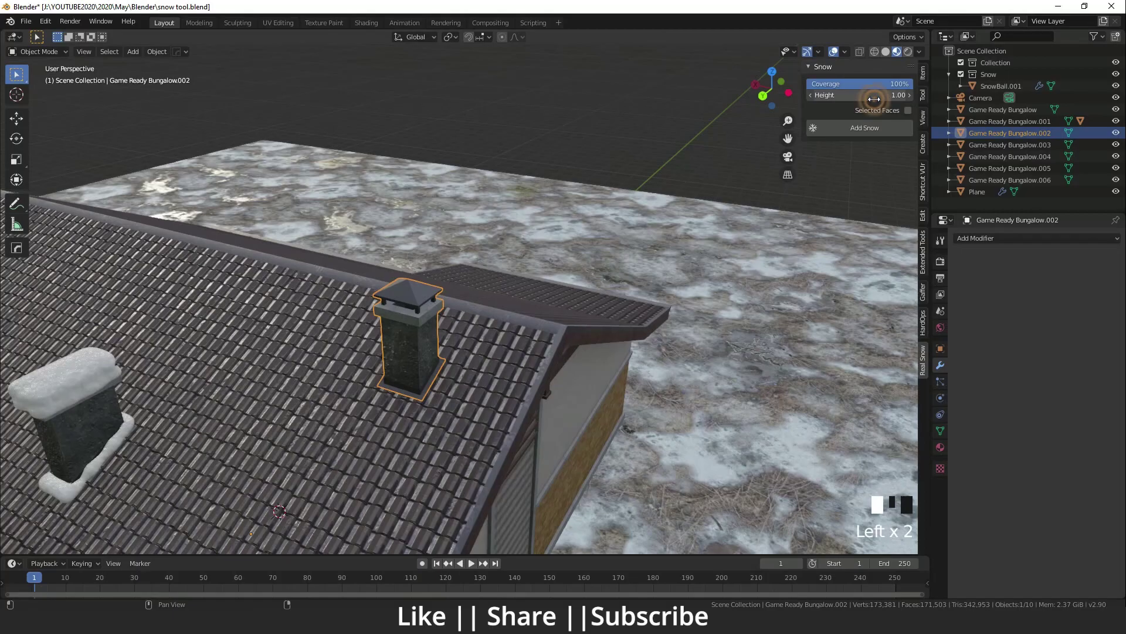
click(864, 128)
Inspect the oversized snow on the second chimney and delete it.
middle_drag(550, 323, 499, 281)
scroll(432, 273, up, 2)
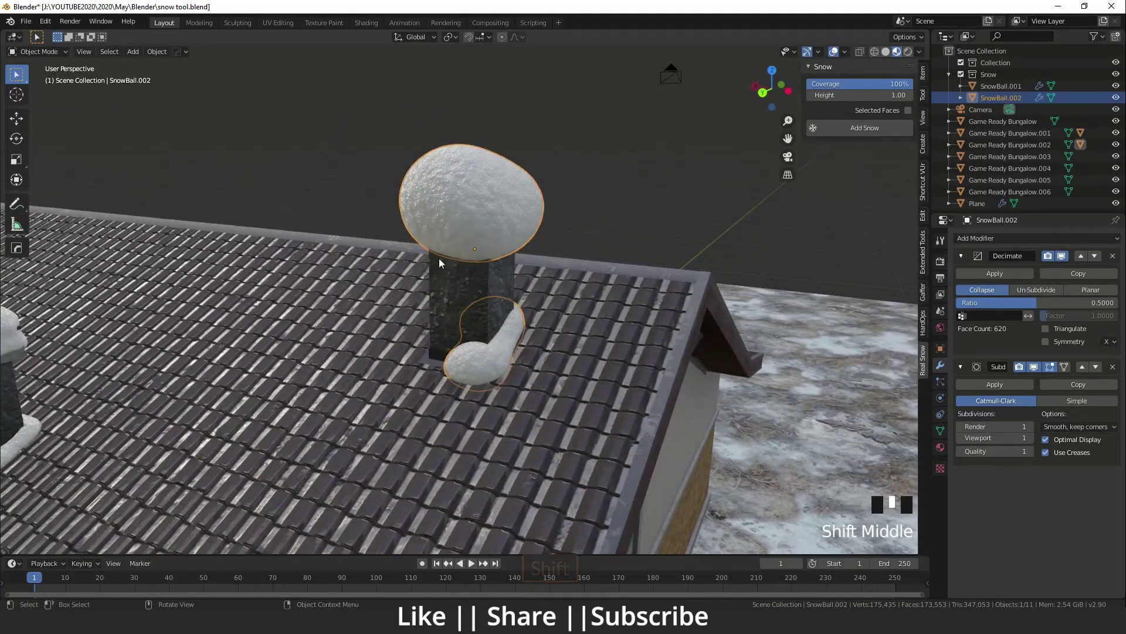
scroll(473, 300, down, 2)
middle_drag(476, 334, 448, 317)
scroll(497, 300, down, 2)
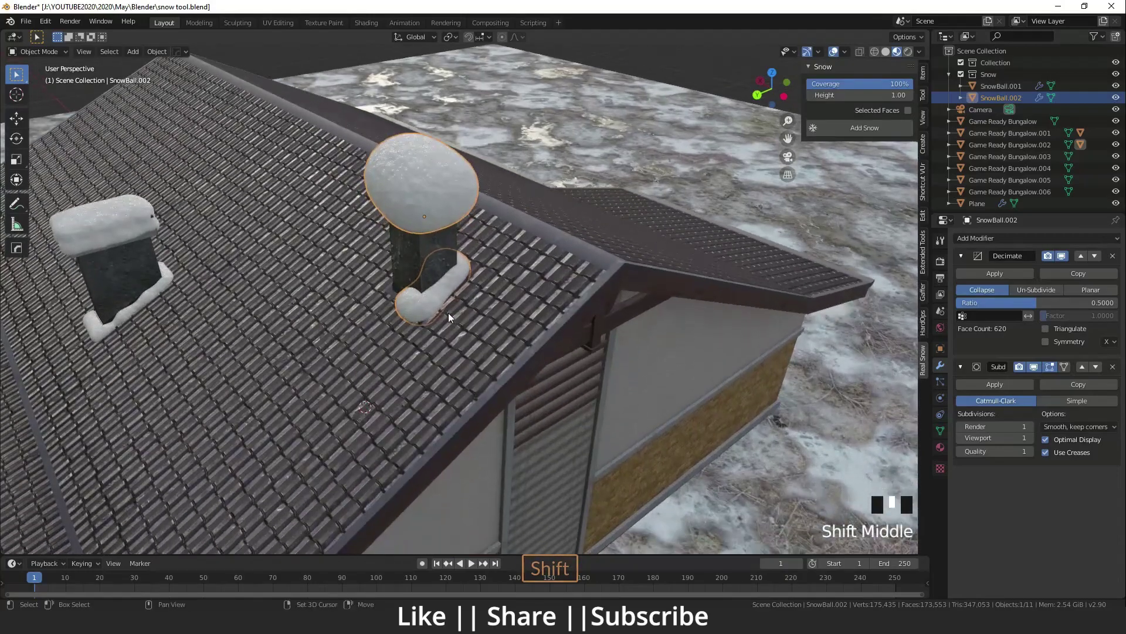
key(Delete)
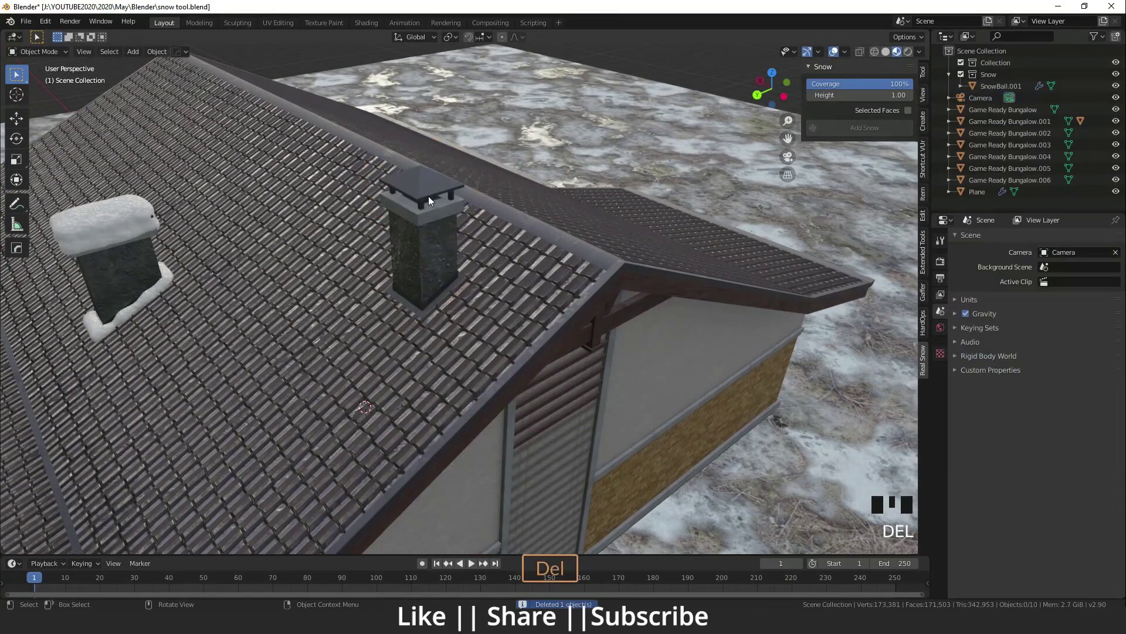
Set the snow height to 0.10 and add snow to the second chimney again.
middle_drag(429, 196, 455, 270)
click(456, 270)
drag(876, 97, 809, 96)
click(885, 132)
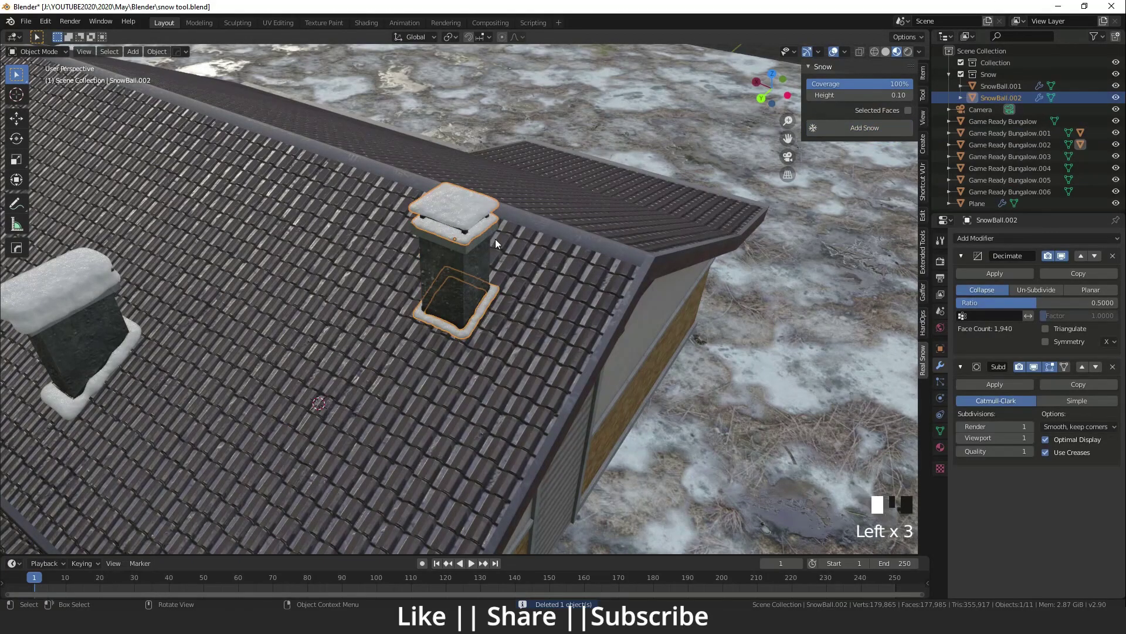
Set the snow height to 0.18 and add snow to the lower roof over the porch.
middle_drag(495, 238, 482, 311)
scroll(413, 252, up, 6)
scroll(403, 322, down, 4)
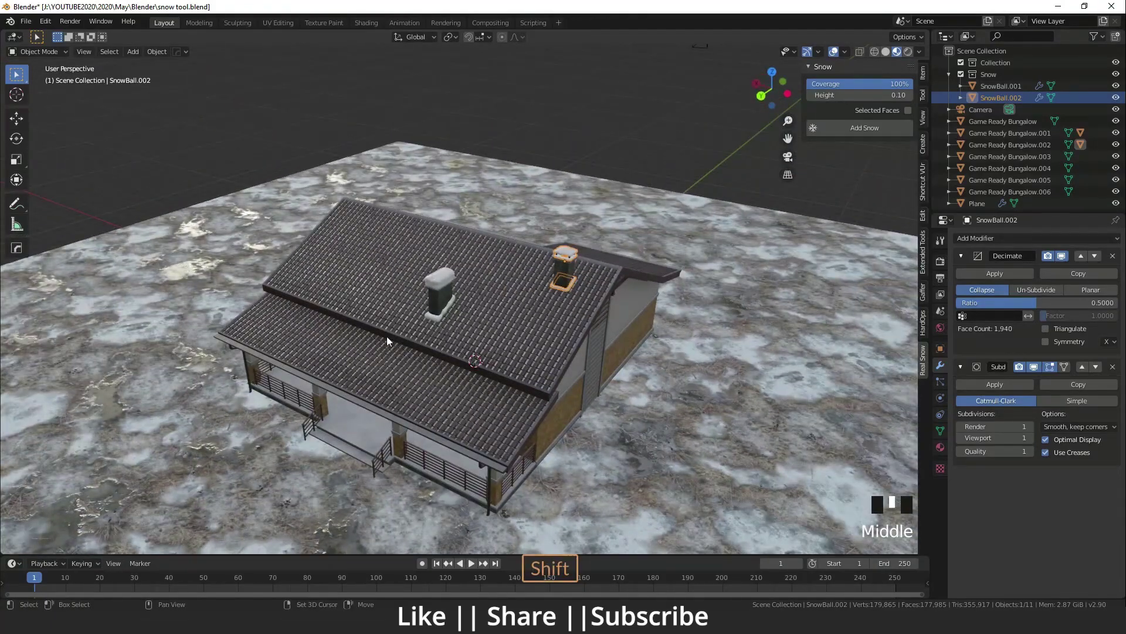
scroll(386, 337, up, 1)
click(350, 390)
shift+middle_drag(466, 424, 423, 360)
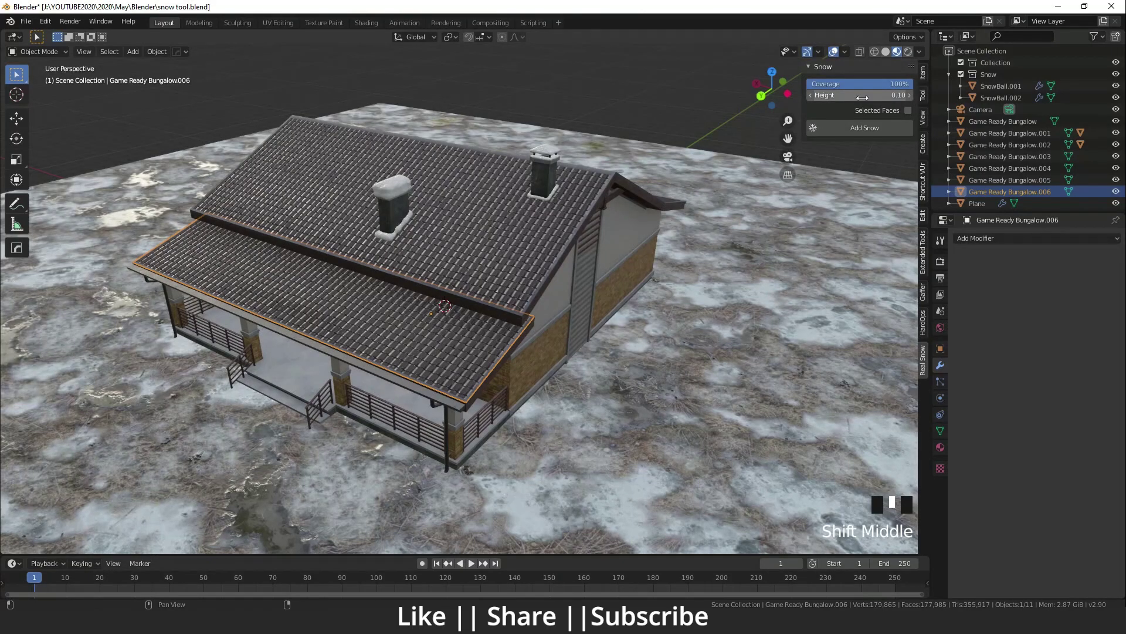
drag(863, 98, 866, 98)
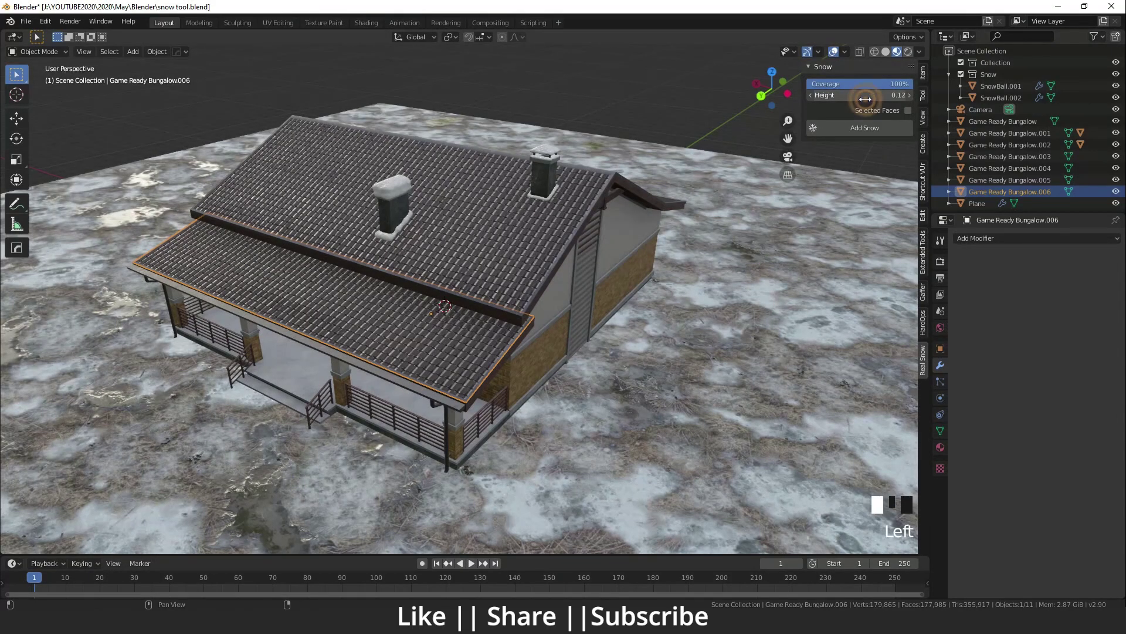
click(849, 128)
Inspect the snow on the porch roof and along its edges from several sides.
scroll(431, 395, up, 2)
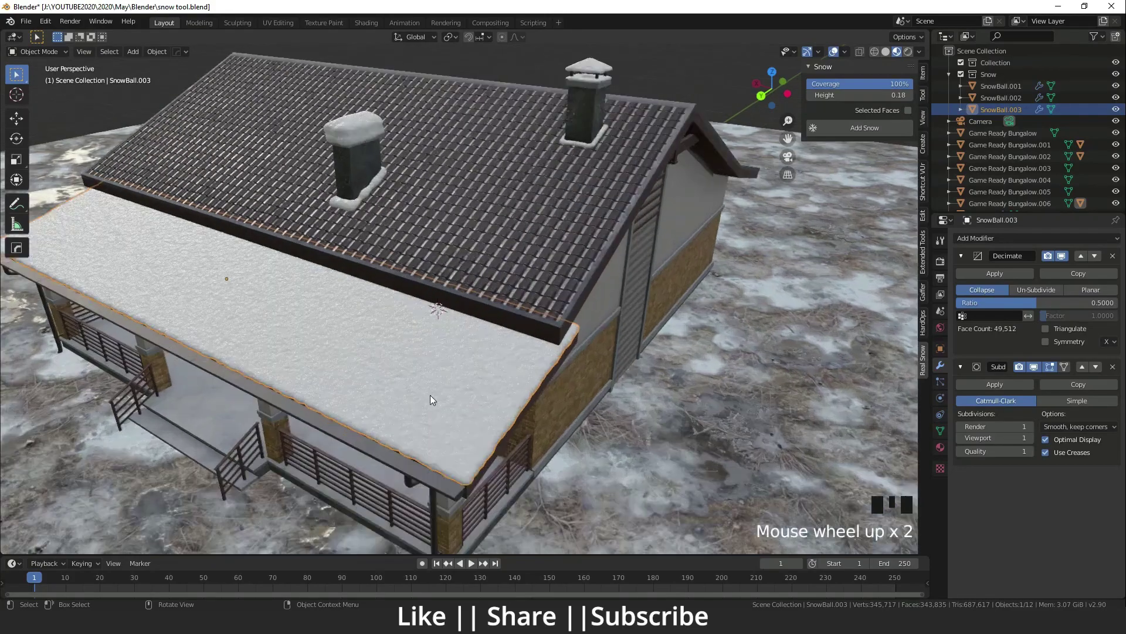
middle_drag(431, 395, 620, 329)
scroll(368, 316, up, 3)
scroll(370, 320, down, 3)
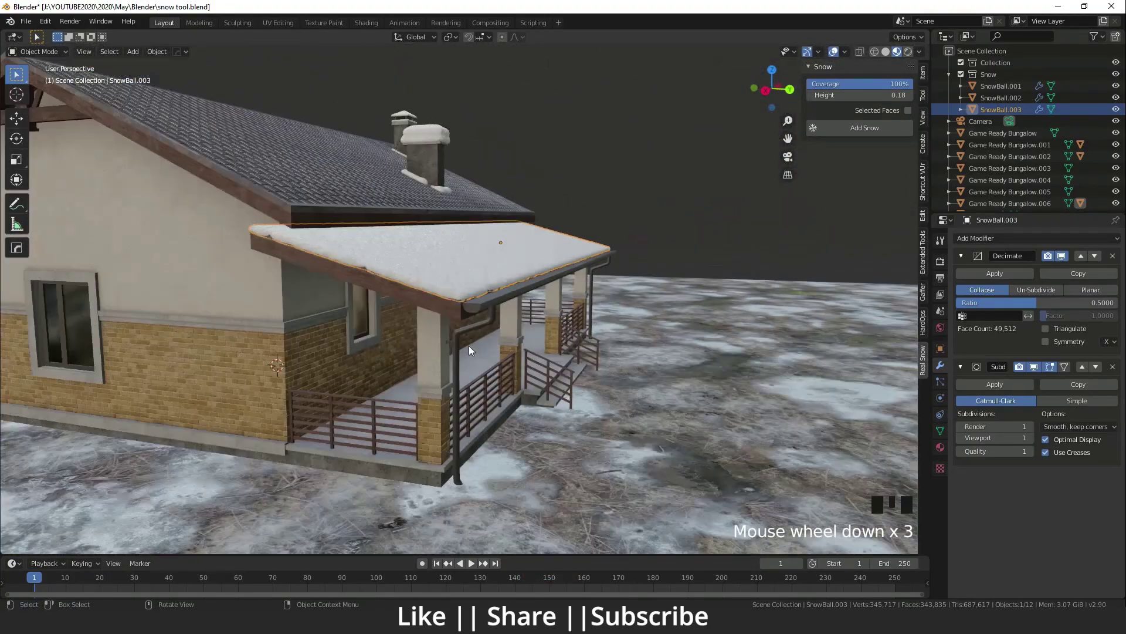
middle_drag(470, 347, 365, 369)
scroll(365, 368, down, 3)
scroll(392, 368, up, 2)
middle_drag(513, 355, 486, 365)
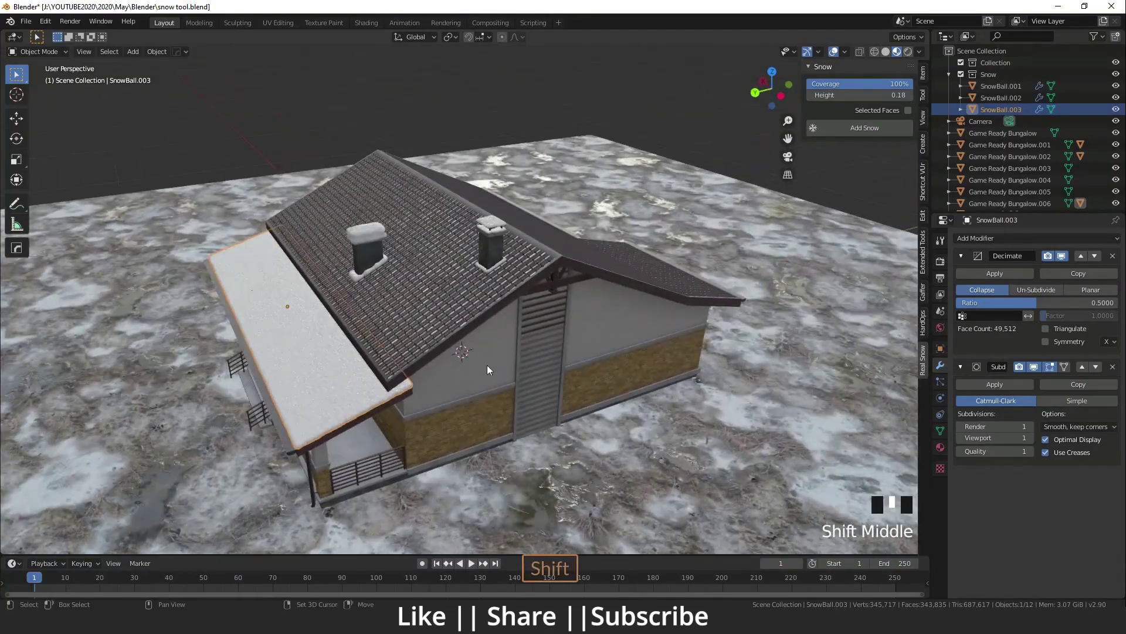
Set the snow height to 0.10 and add snow to the main roof slope around the two chimneys.
scroll(487, 365, up, 3)
click(488, 320)
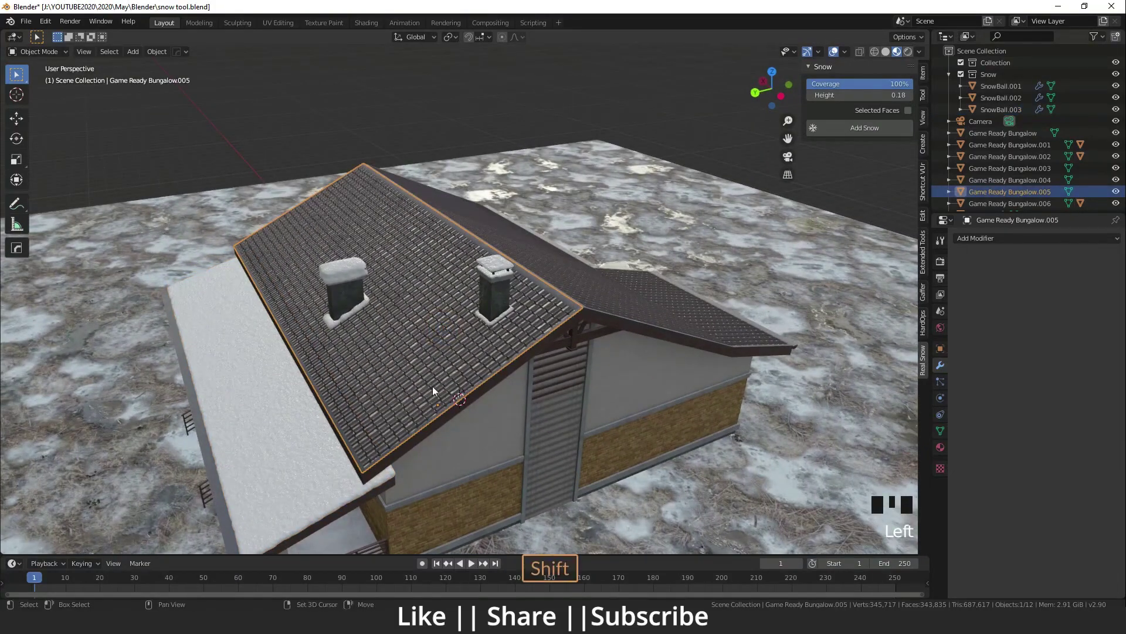
shift+middle_drag(433, 390, 399, 399)
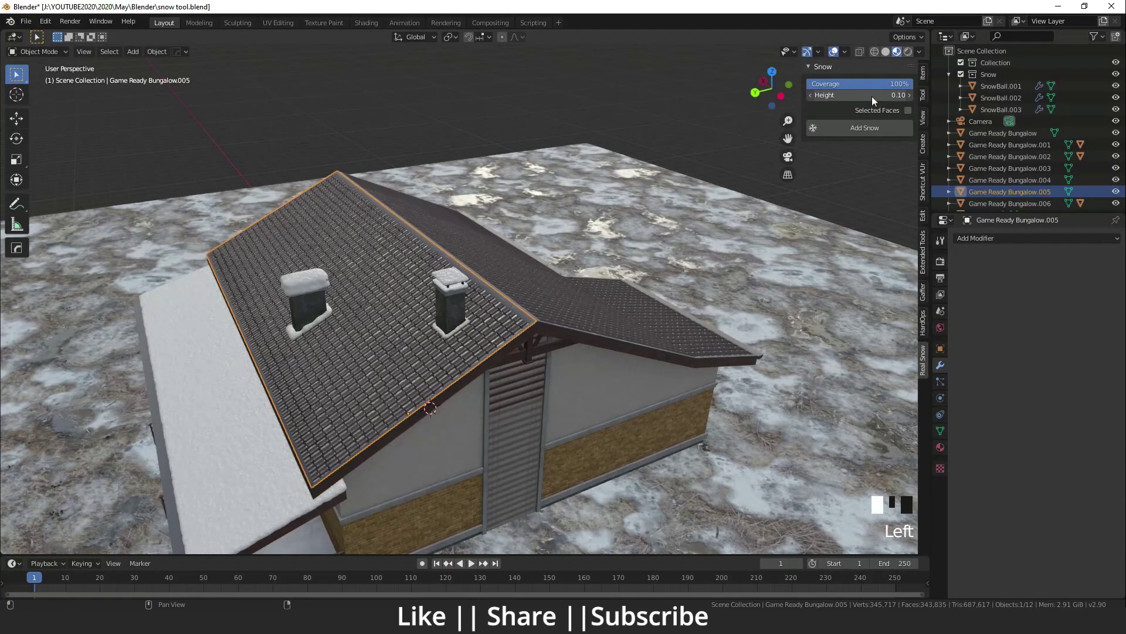
shift+middle_drag(305, 403, 389, 413)
middle_drag(517, 411, 399, 442)
scroll(459, 405, up, 3)
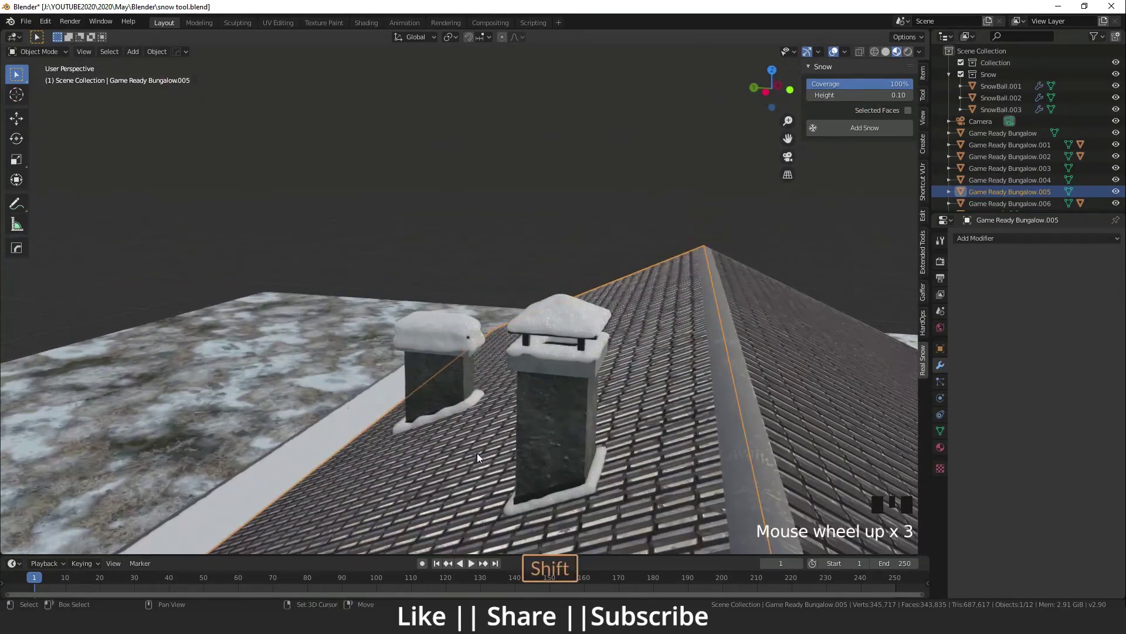
shift+middle_drag(477, 453, 478, 412)
scroll(443, 446, down, 3)
middle_drag(449, 463, 481, 420)
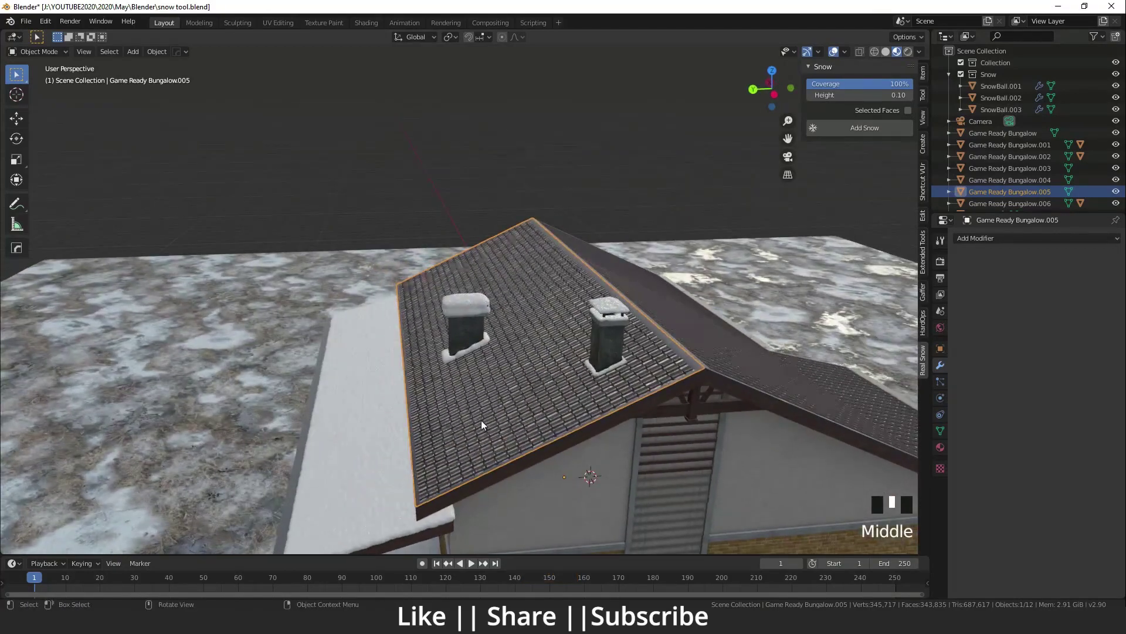
click(850, 131)
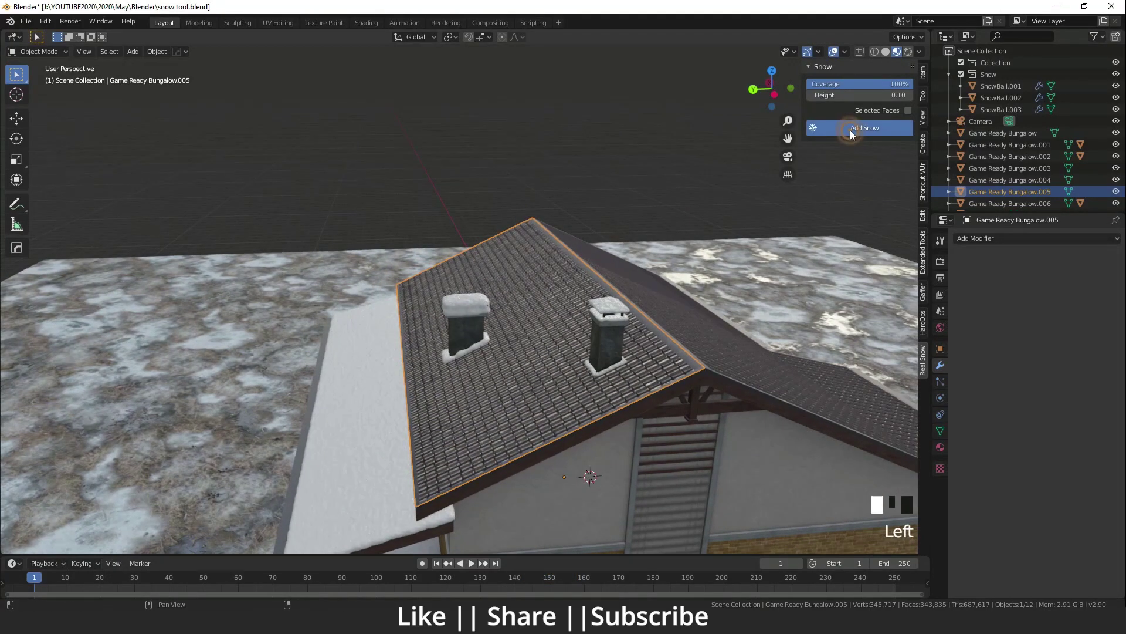
Add snow with a height of 0.10 to the roof slope on the other side of the ridge.
scroll(729, 235, down, 4)
scroll(716, 255, down, 3)
middle_drag(716, 254, 466, 339)
scroll(523, 357, up, 6)
scroll(667, 341, down, 5)
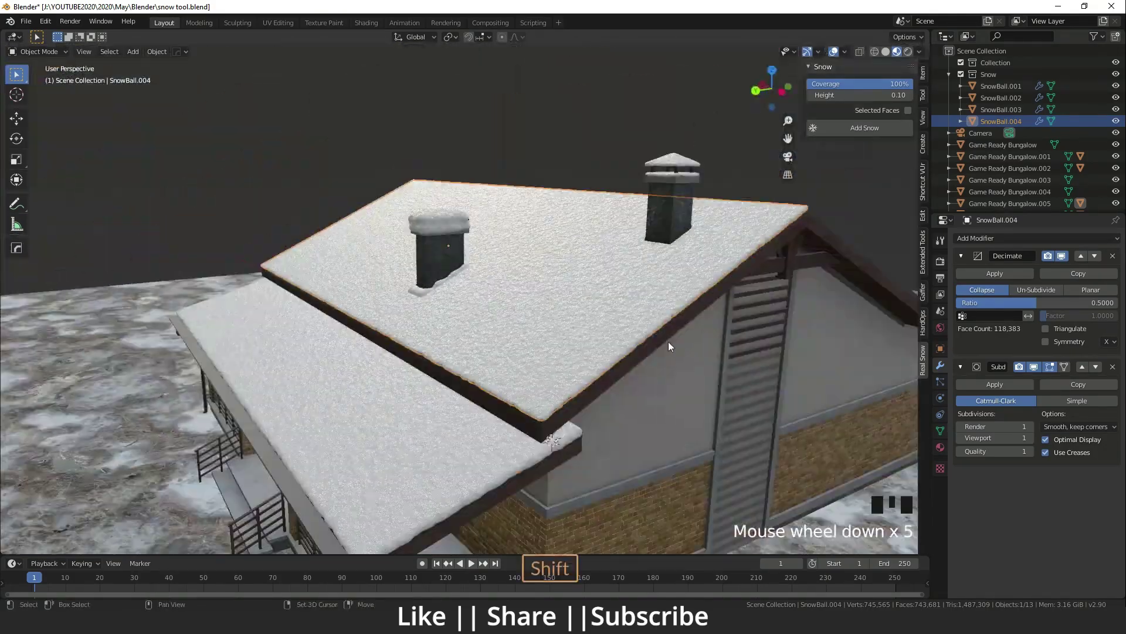
scroll(588, 368, down, 4)
middle_drag(588, 369, 455, 199)
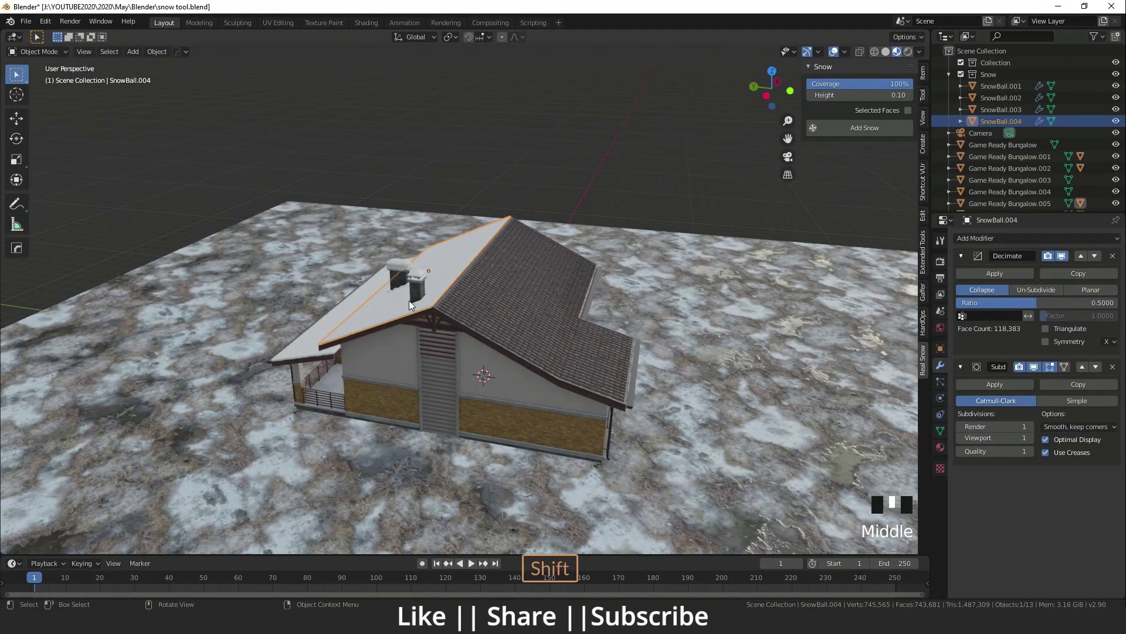
scroll(539, 346, up, 3)
scroll(559, 350, down, 1)
shift+middle_drag(650, 375, 417, 308)
scroll(498, 334, up, 2)
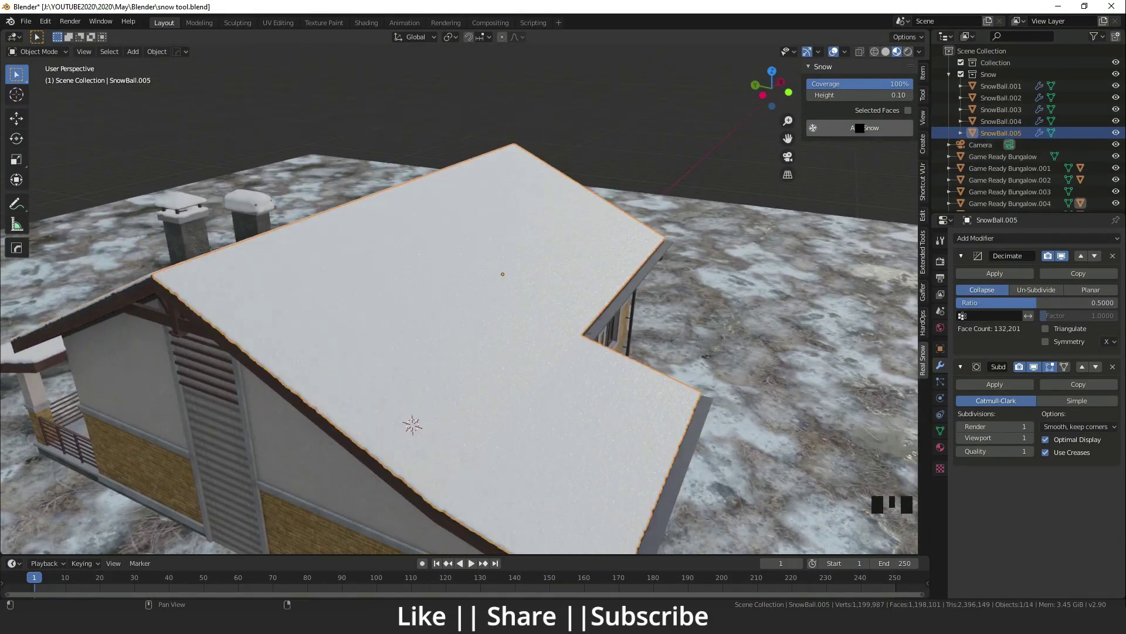
scroll(692, 215, up, 1)
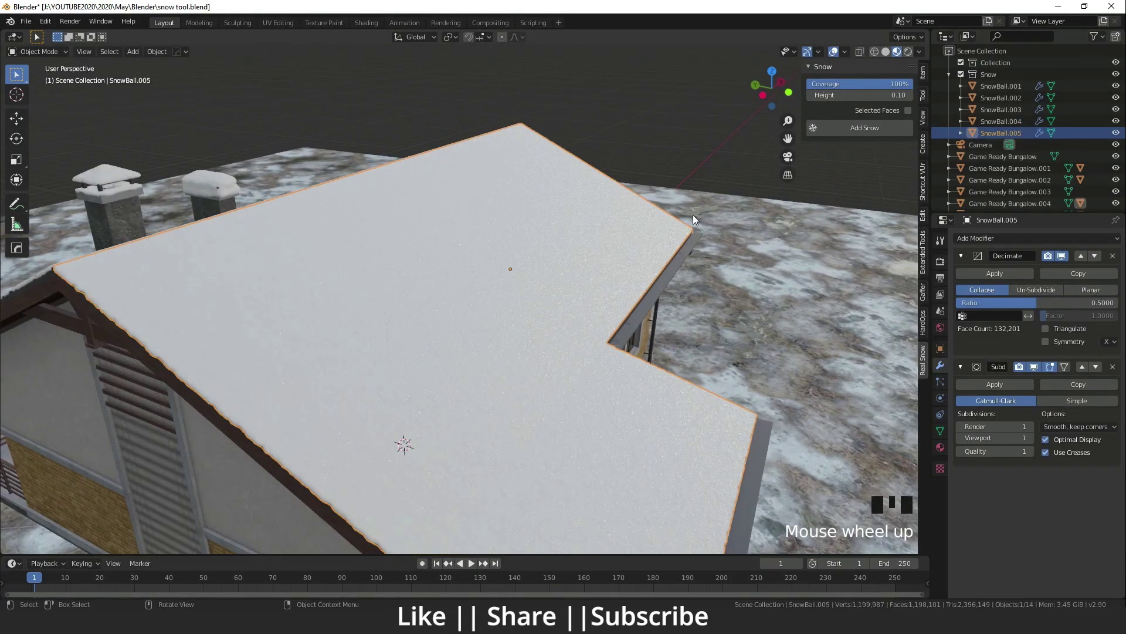
Inspect the snow-covered roof slopes and both chimneys from several sides, leaving nothing selected.
shift+scroll(389, 356, up, 1)
shift+scroll(454, 419, down, 1)
middle_drag(454, 419, 646, 94)
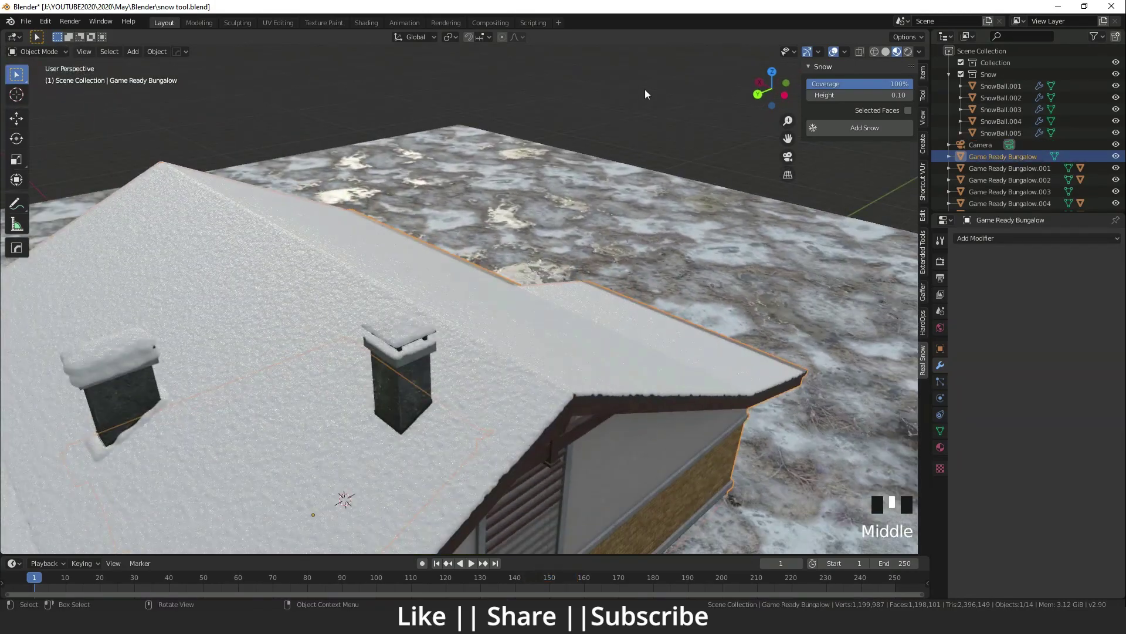
click(402, 408)
shift+middle_drag(402, 408, 464, 388)
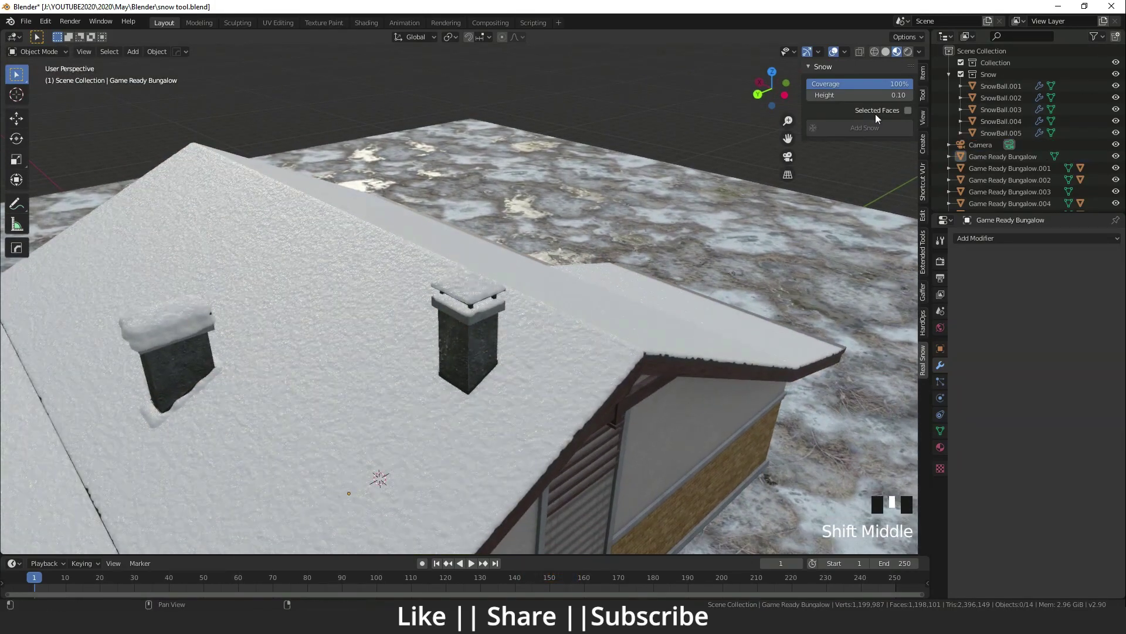
shift+middle_drag(580, 293, 487, 318)
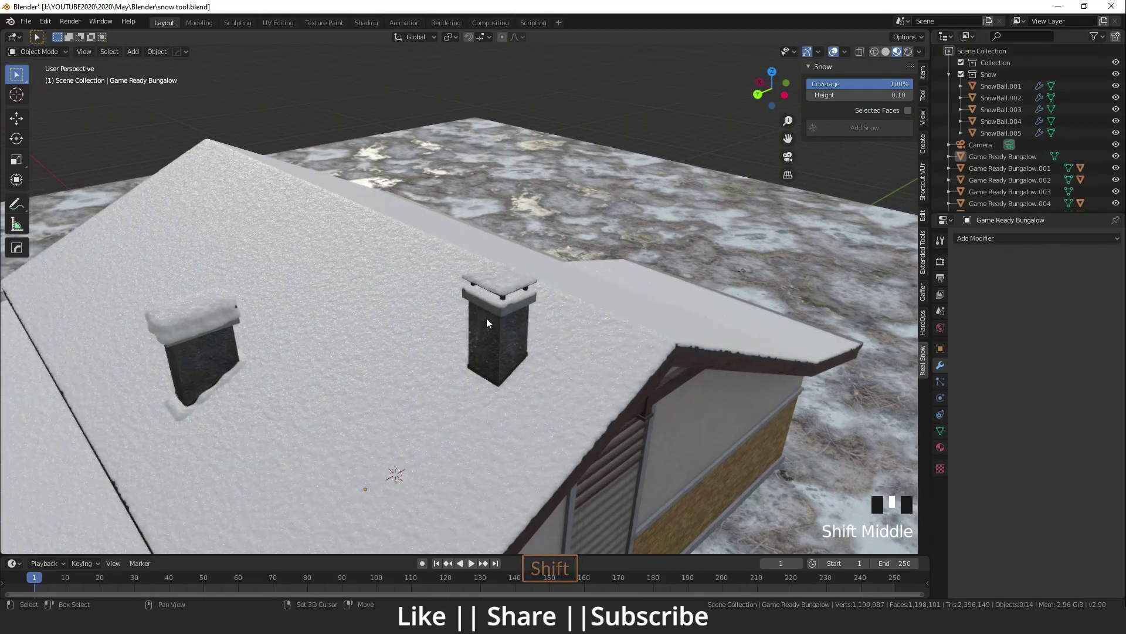
scroll(402, 367, up, 4)
shift+middle_drag(402, 367, 602, 341)
shift+middle_drag(554, 311, 635, 326)
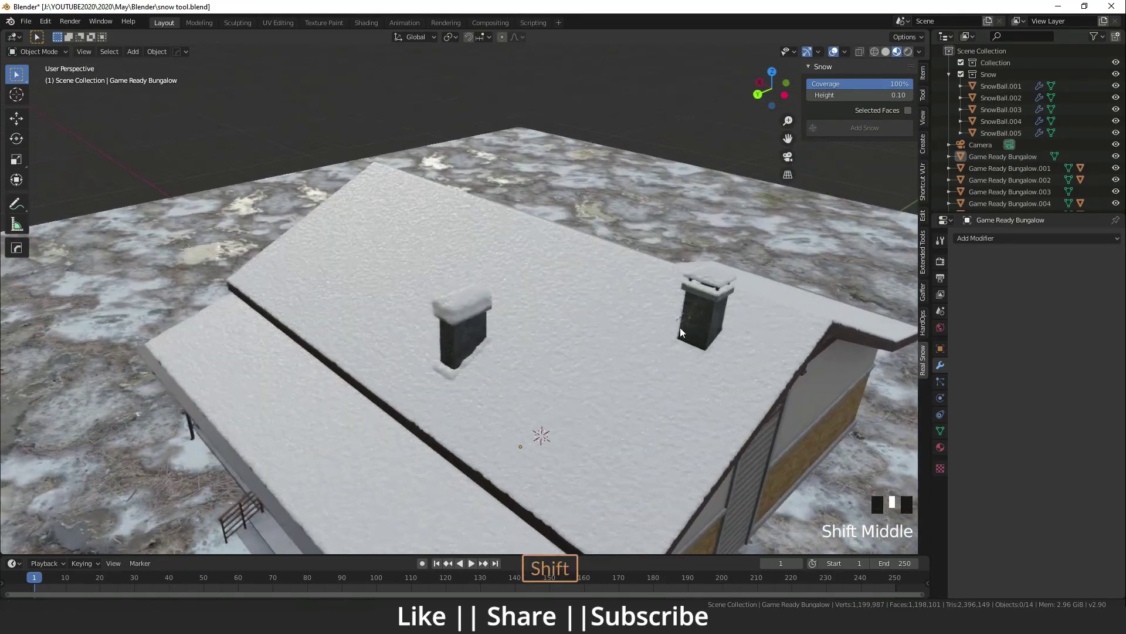
Delete the snow object on the first chimney, the one nearer the porch roof.
scroll(466, 324, up, 2)
click(465, 331)
shift+middle_drag(495, 368, 496, 267)
key(Delete)
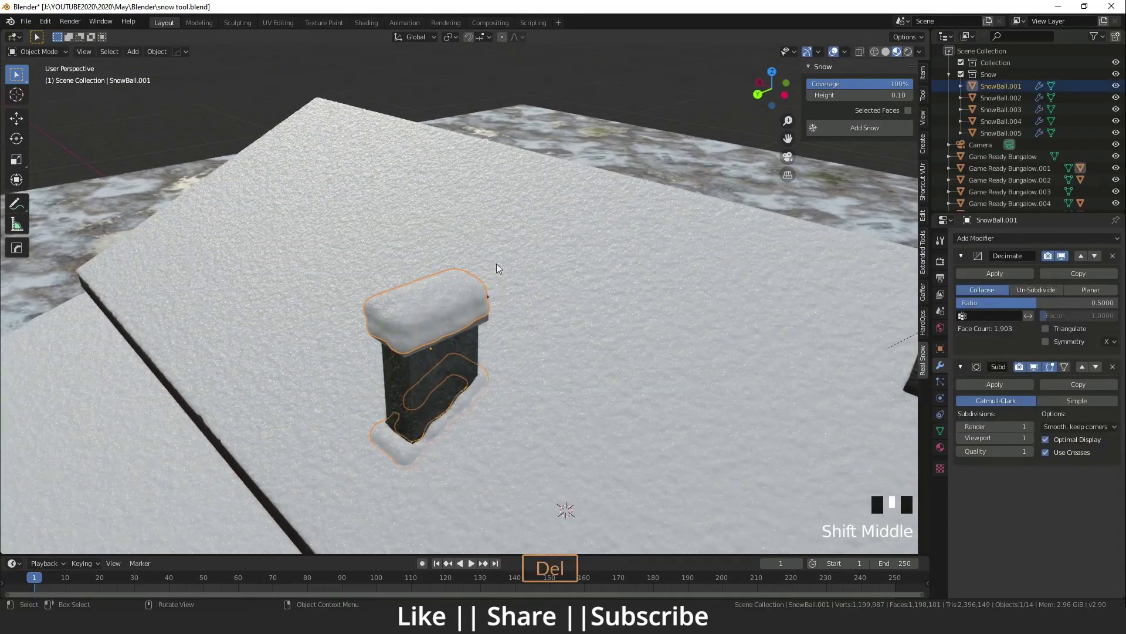
Select one sloped face of the first chimney's cap in Edit Mode and add snow restricted to selected faces.
shift+middle_drag(432, 356, 440, 326)
scroll(512, 351, up, 2)
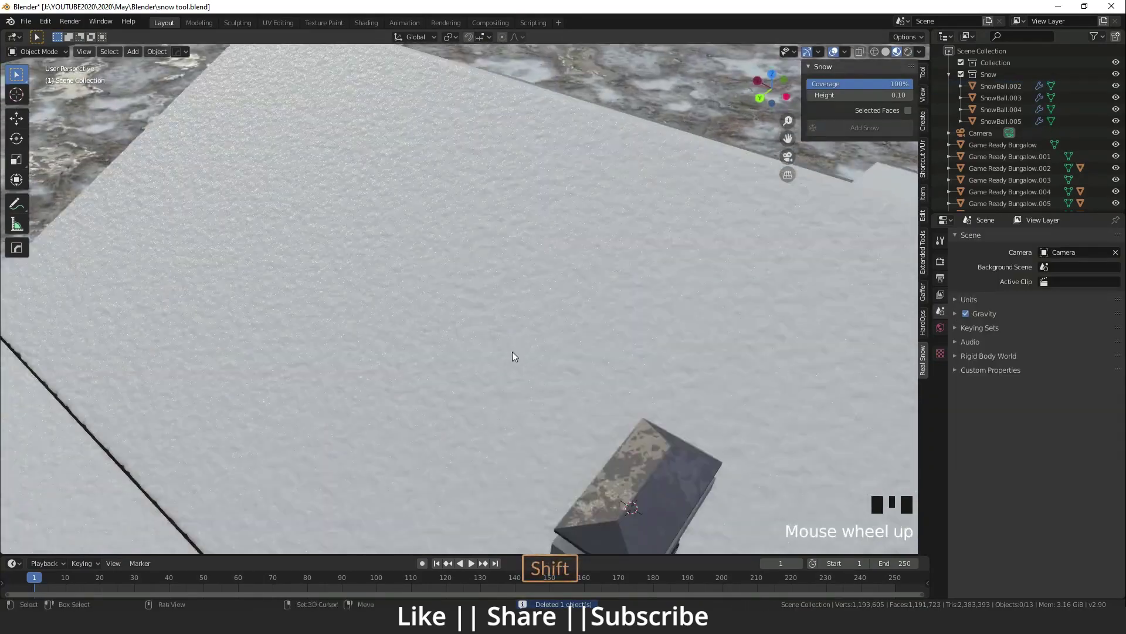
shift+middle_drag(512, 351, 440, 259)
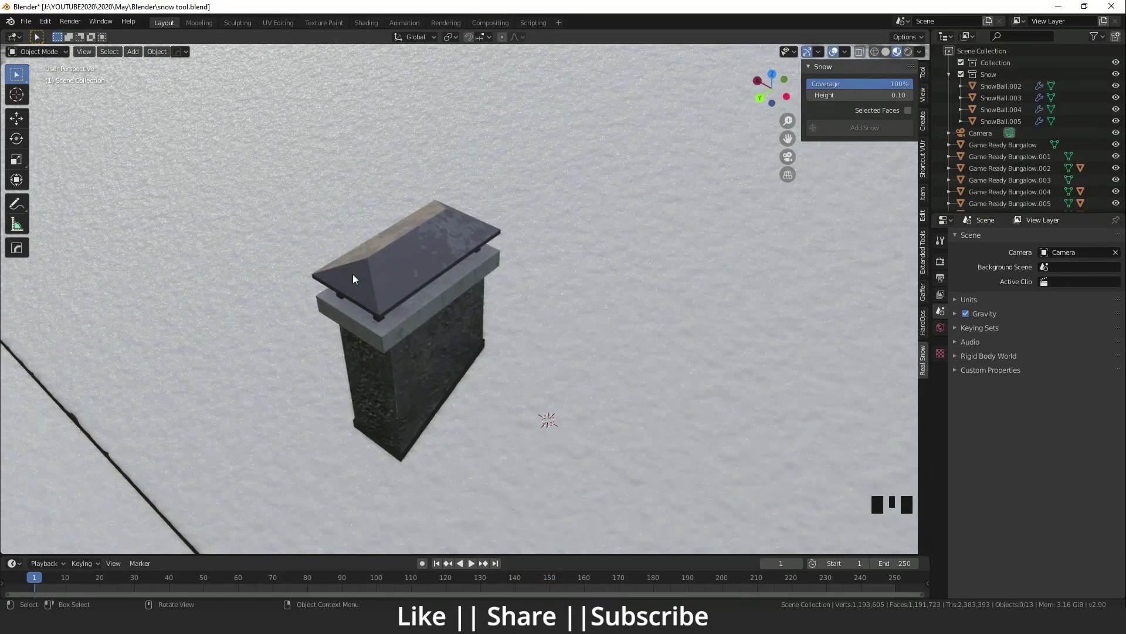
middle_drag(353, 279, 555, 317)
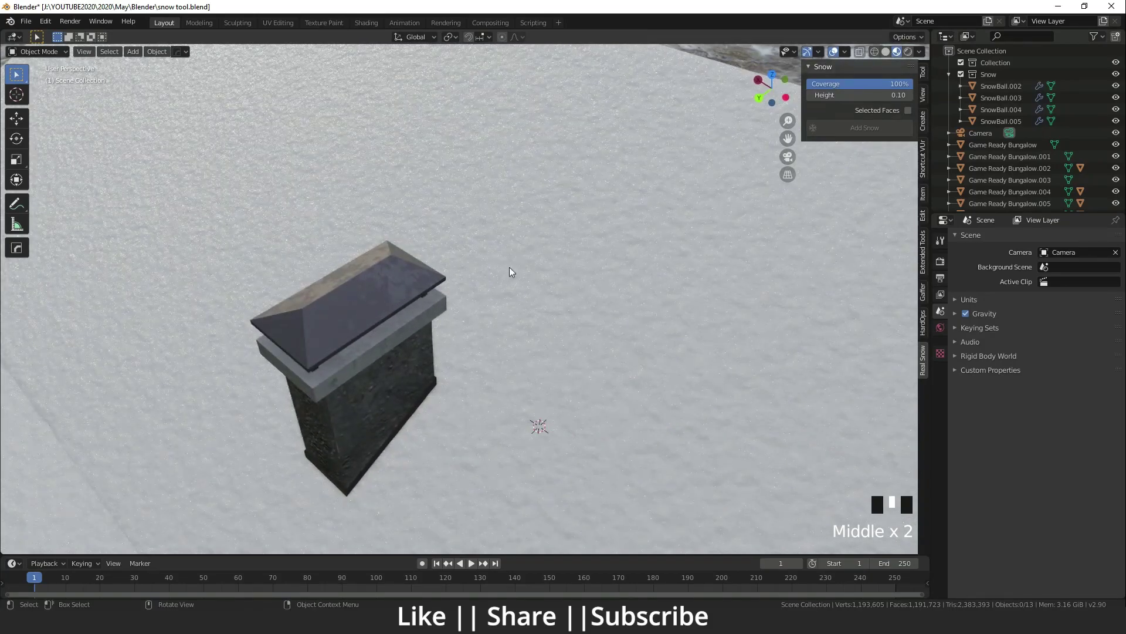
click(358, 309)
key(Tab)
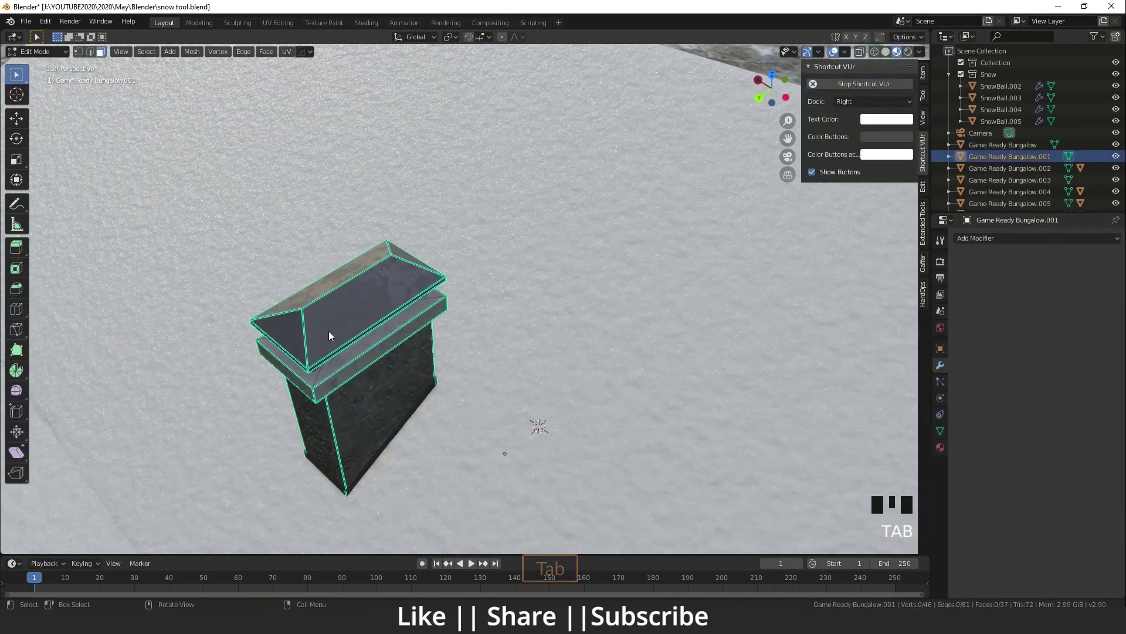
click(355, 310)
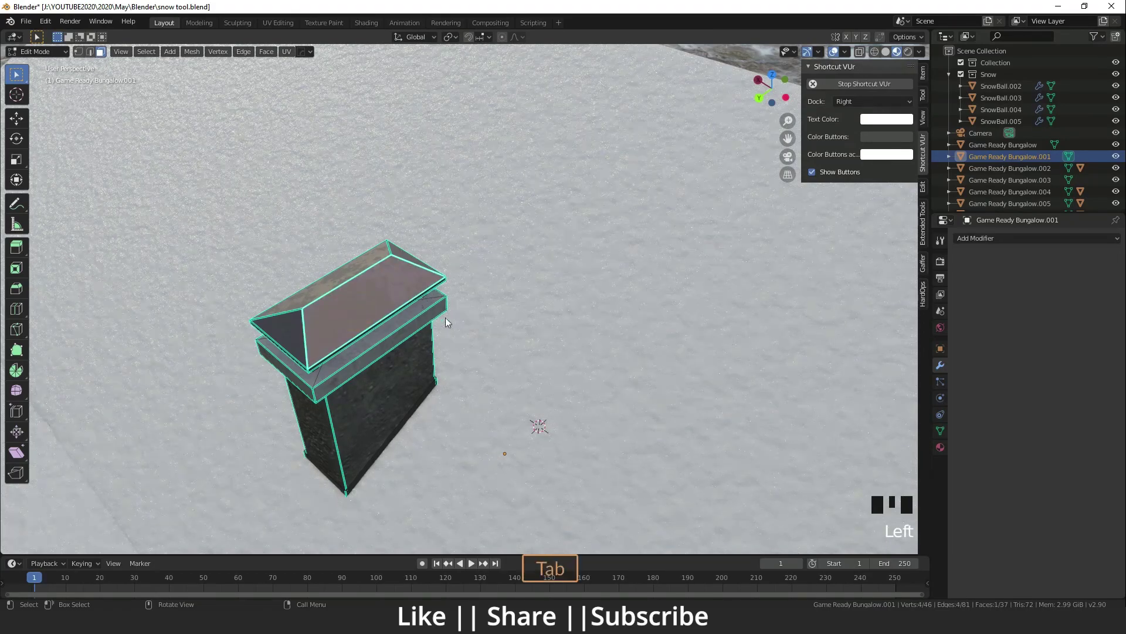
key(Tab)
click(860, 132)
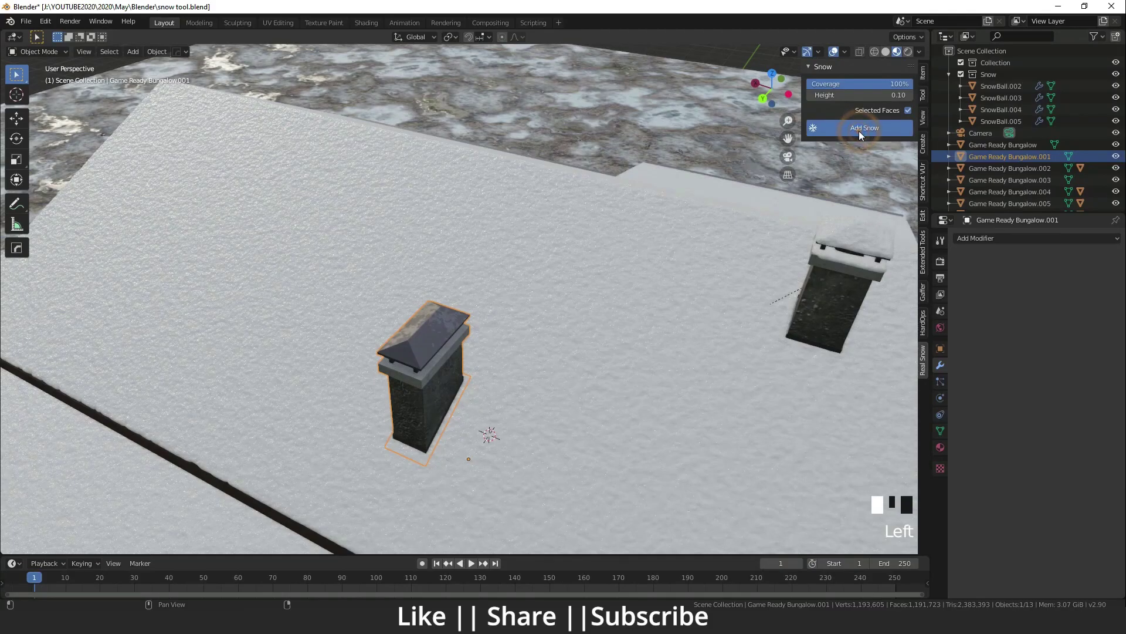
Inspect the single-face snow on the first chimney's cap and delete it.
middle_drag(429, 355, 411, 343)
scroll(245, 252, up, 3)
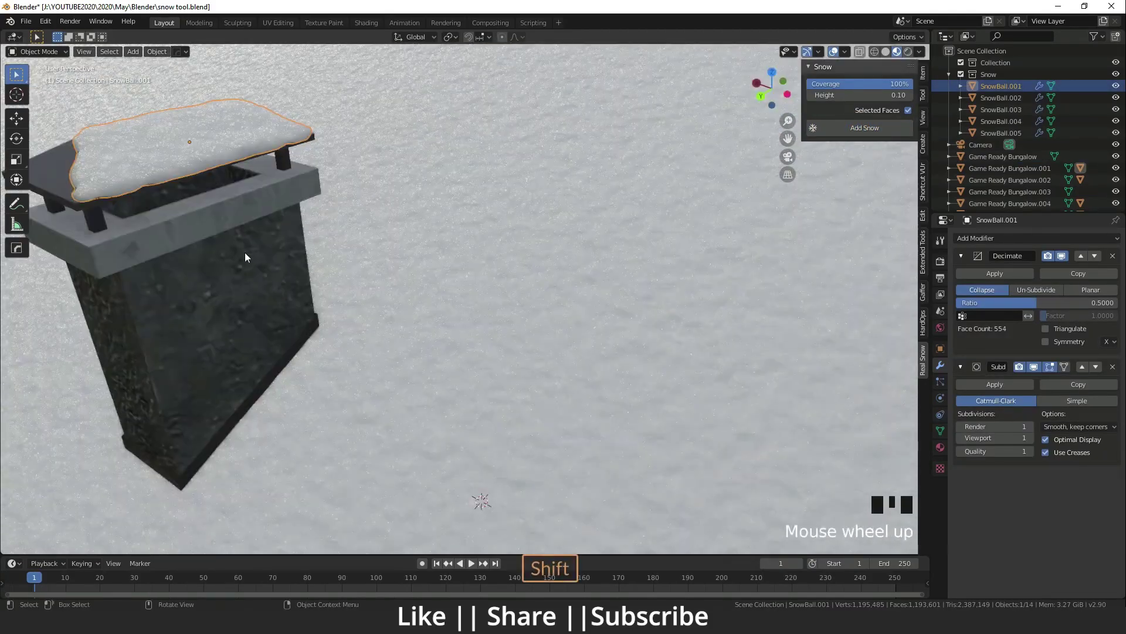
shift+middle_drag(244, 253, 327, 255)
scroll(386, 313, down, 2)
middle_drag(386, 314, 524, 189)
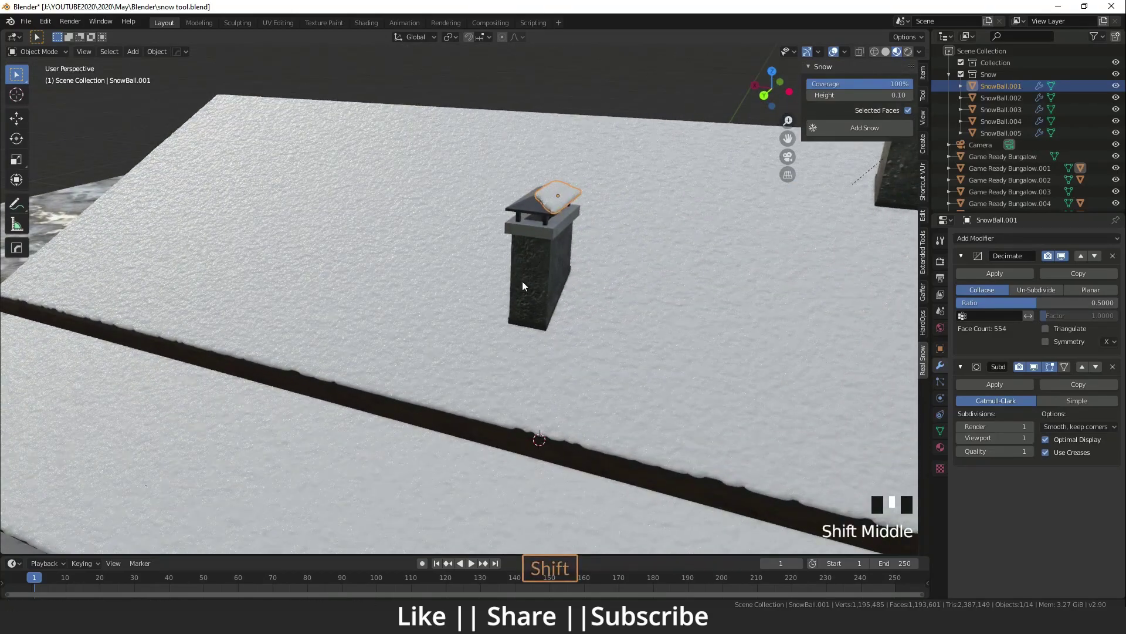
shift+middle_drag(523, 286, 520, 302)
middle_drag(513, 275, 484, 396)
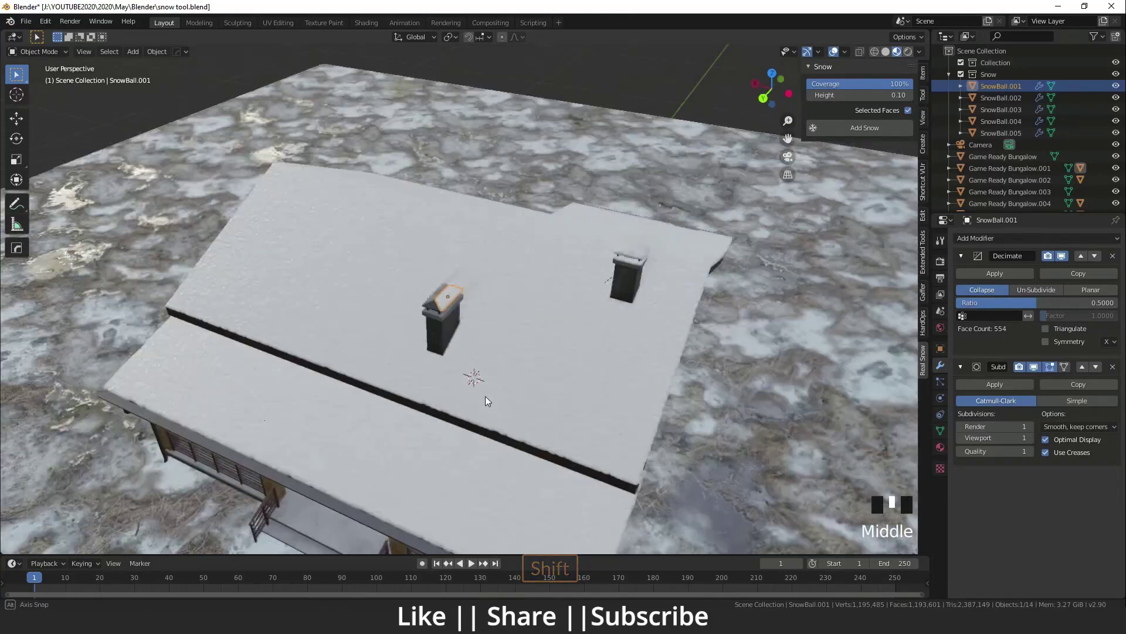
scroll(477, 383, up, 3)
shift+middle_drag(227, 396, 389, 310)
key(Delete)
Select the sloped faces of the first chimney's cap in Edit Mode.
key(Tab)
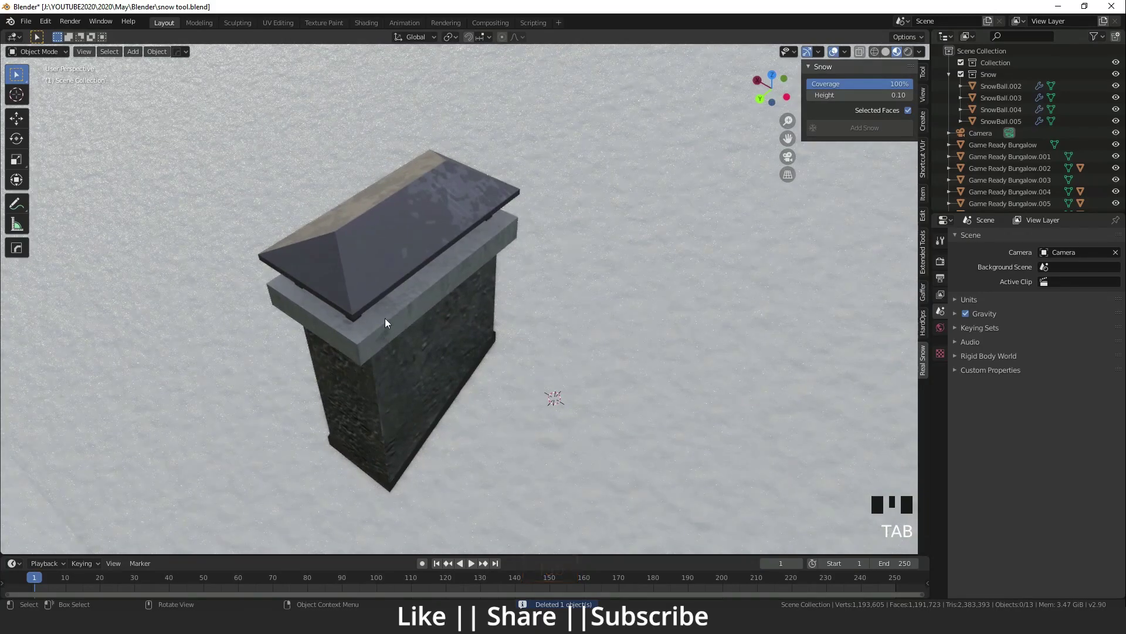
click(385, 314)
key(Tab)
shift+click(327, 275)
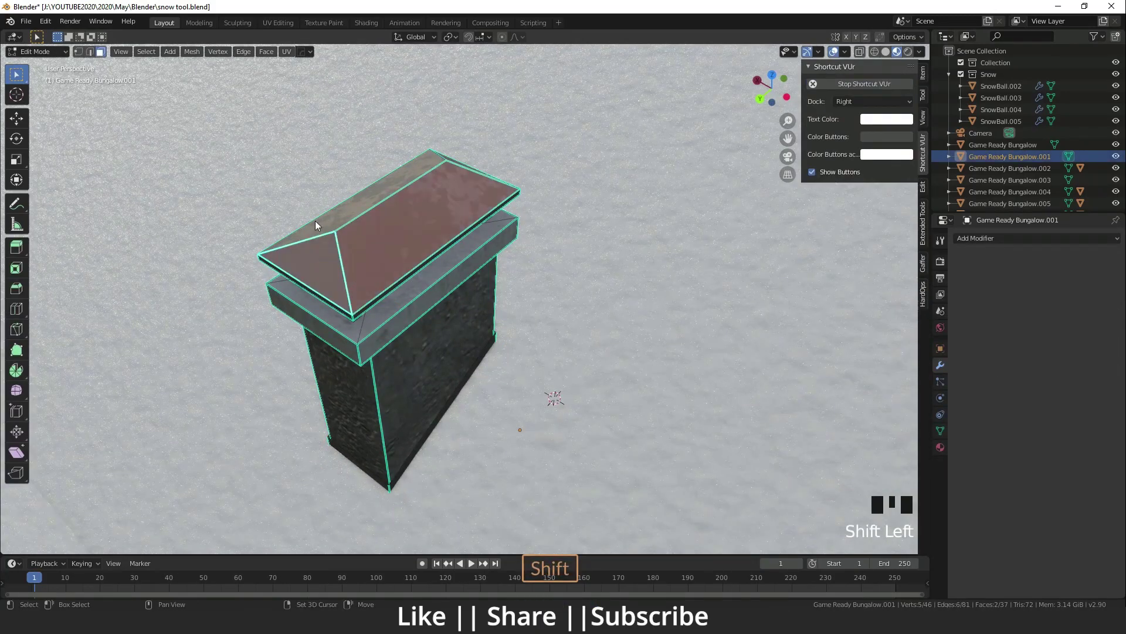
shift+click(315, 220)
middle_drag(413, 193, 296, 323)
shift+click(199, 346)
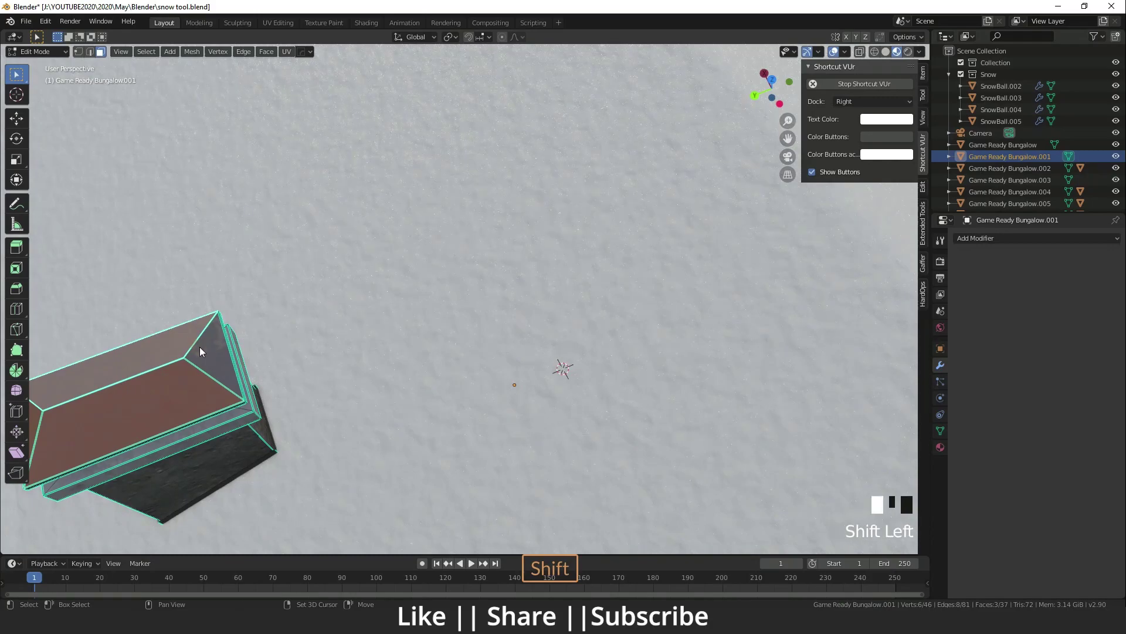
Add the ledge faces beneath the cap to the selection and generate snow on the selected faces.
shift+middle_drag(200, 346, 169, 310)
shift+click(276, 287)
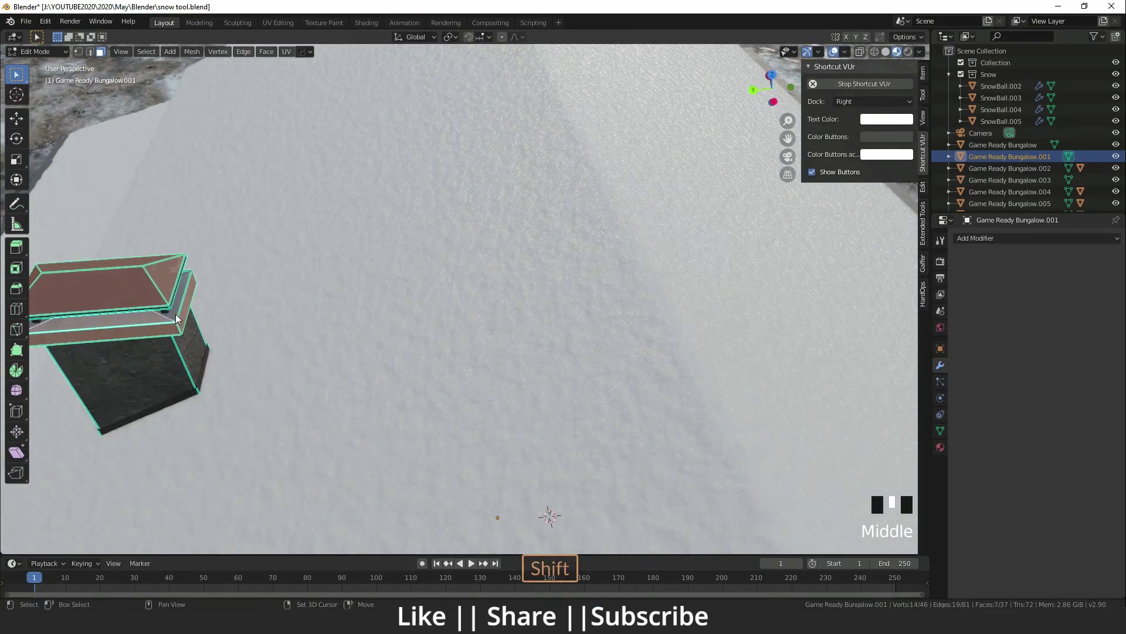
shift+click(168, 310)
shift+middle_drag(277, 323, 410, 327)
key(Tab)
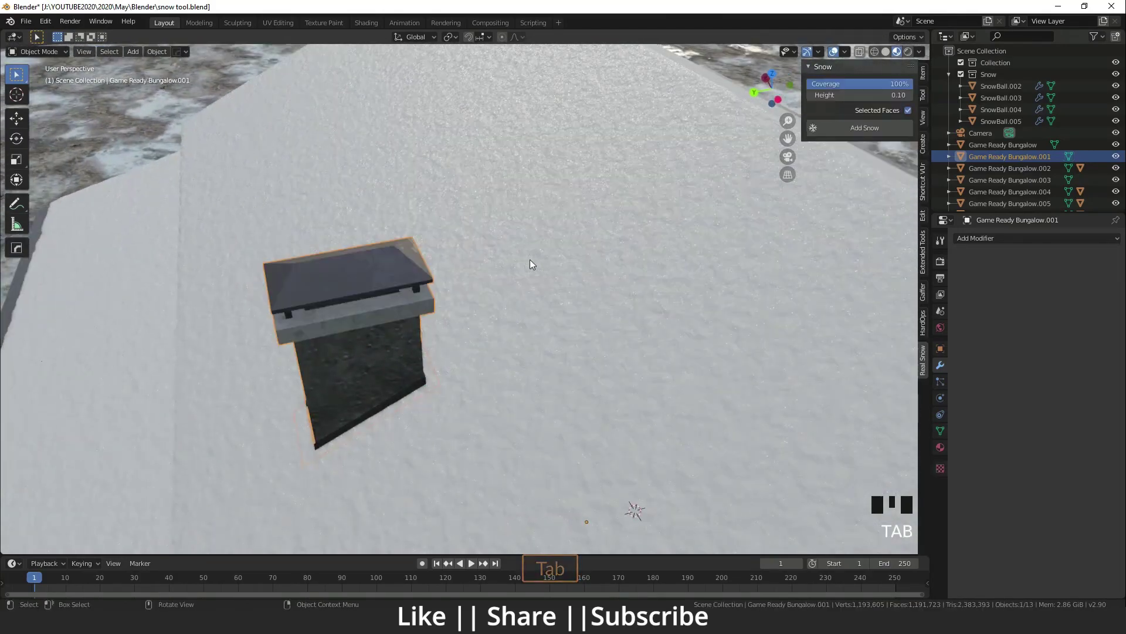
click(882, 128)
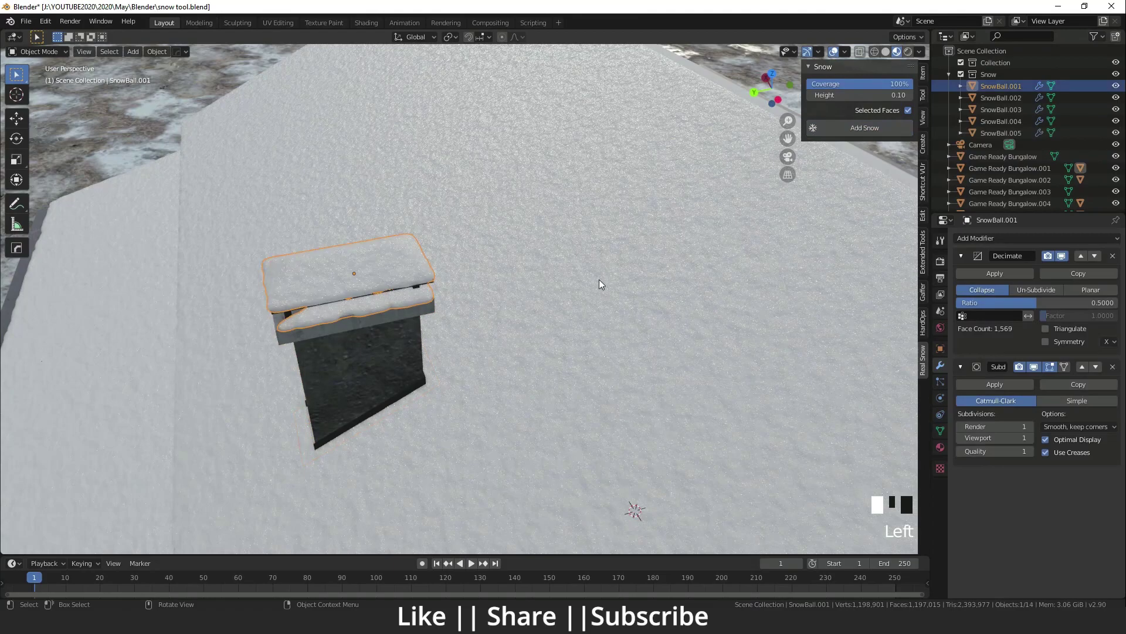
Examine the new chimney snow, deselect it, and inspect the whole snow-covered bungalow from several sides.
middle_drag(539, 302, 181, 223)
middle_drag(200, 269, 421, 258)
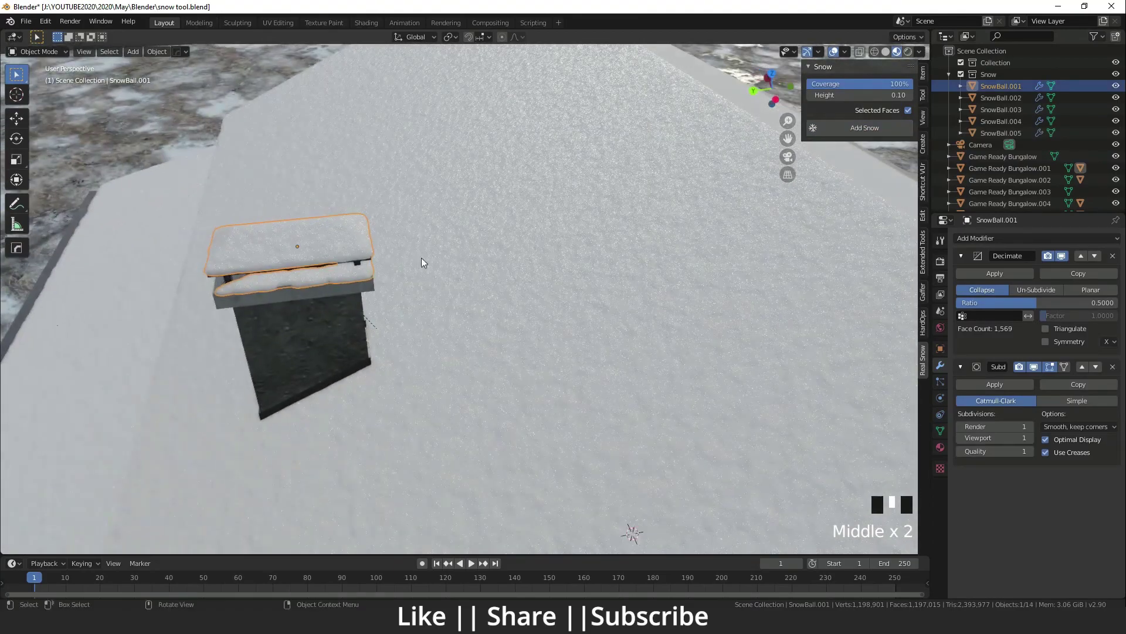
middle_drag(358, 302, 463, 297)
scroll(420, 316, down, 3)
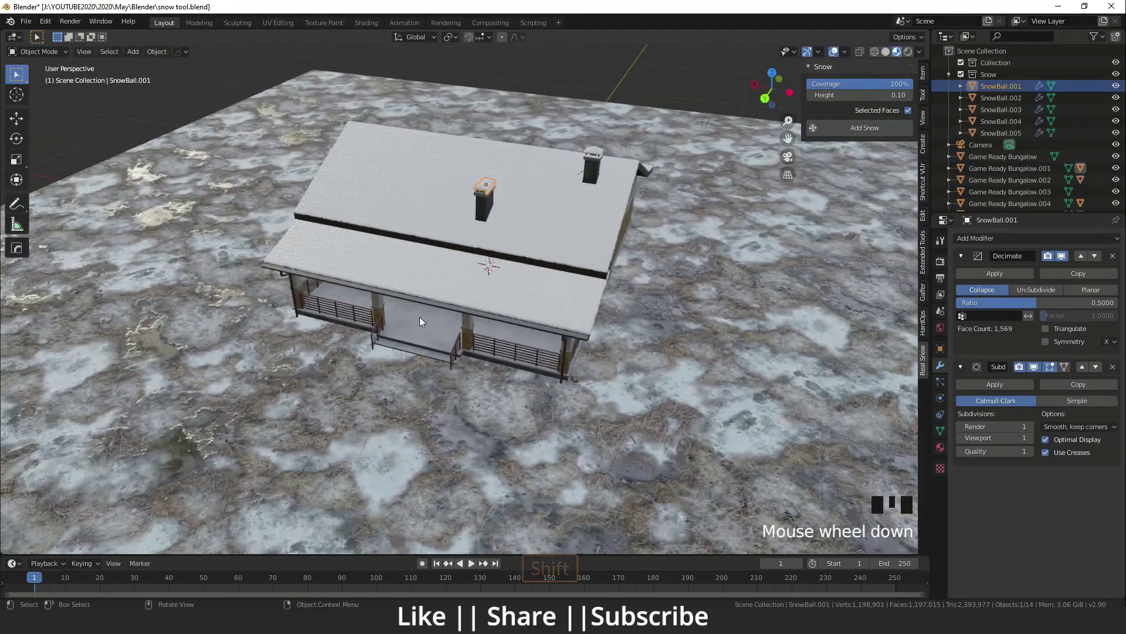
shift+middle_drag(395, 342, 458, 420)
scroll(459, 336, up, 5)
scroll(503, 435, down, 4)
scroll(457, 420, up, 3)
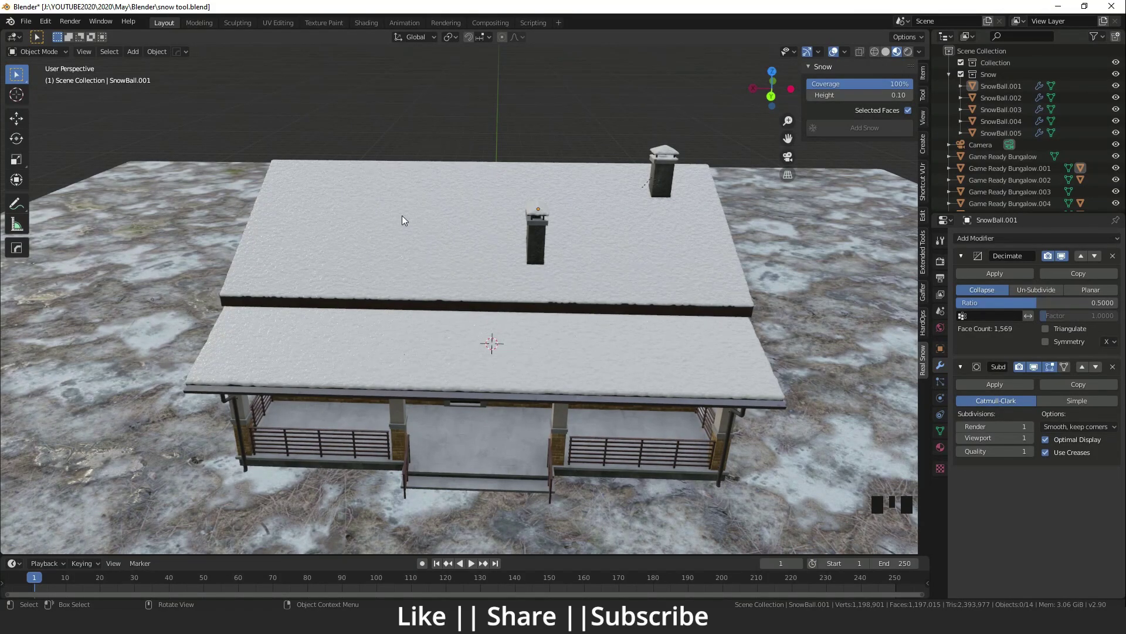
scroll(402, 216, down, 5)
middle_drag(403, 216, 516, 351)
scroll(437, 318, up, 5)
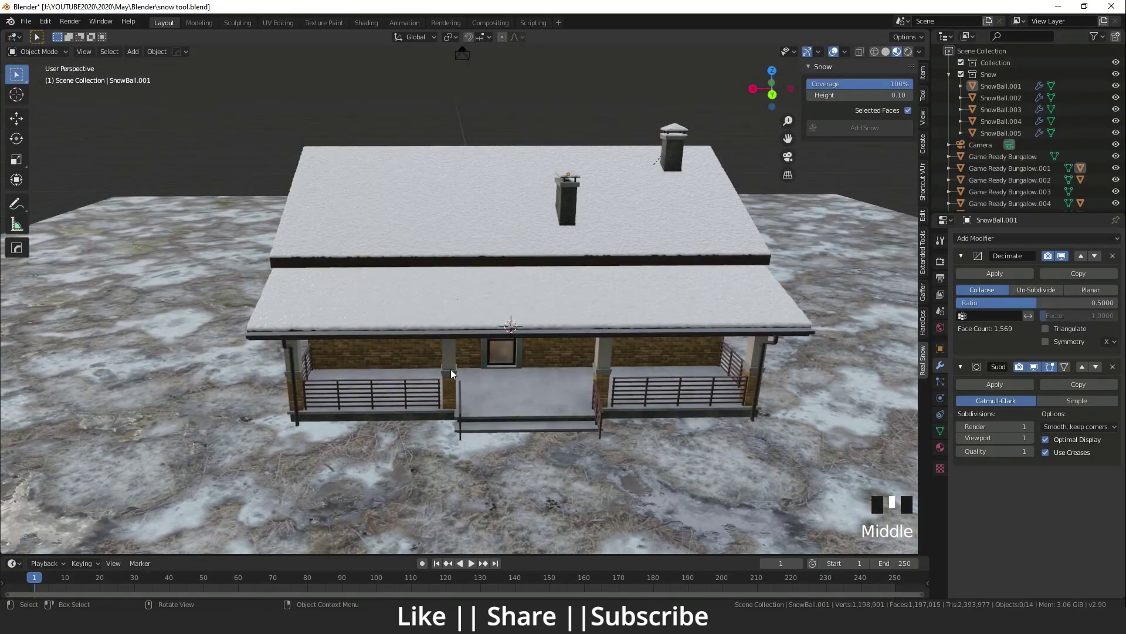
scroll(434, 379, up, 3)
scroll(392, 384, down, 2)
middle_drag(392, 385, 447, 378)
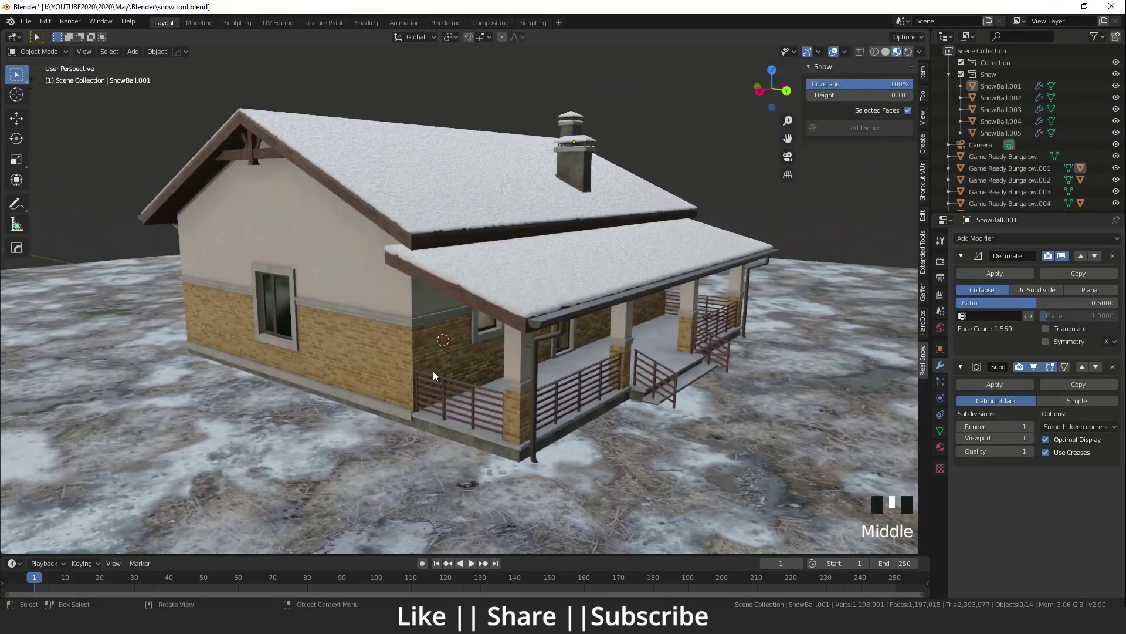